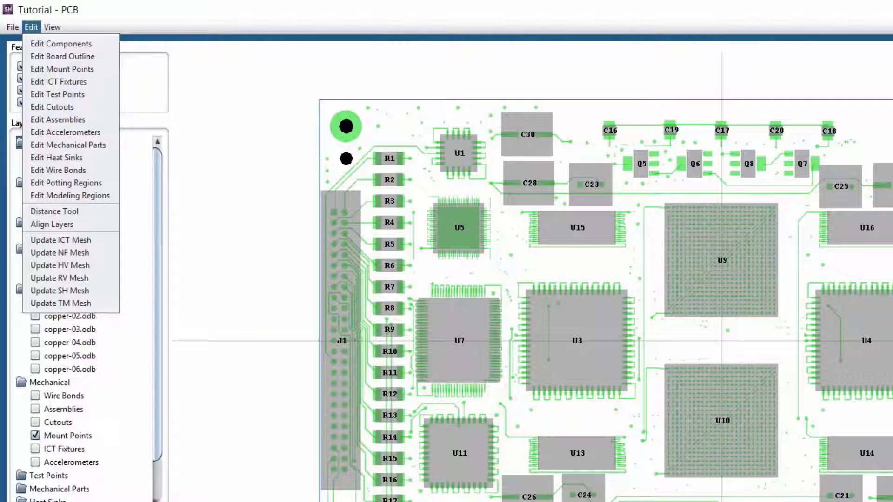
Close the PCB layer viewer to get back to the Tutorial project's file tree.
{"action": "key", "text": "Escape"}
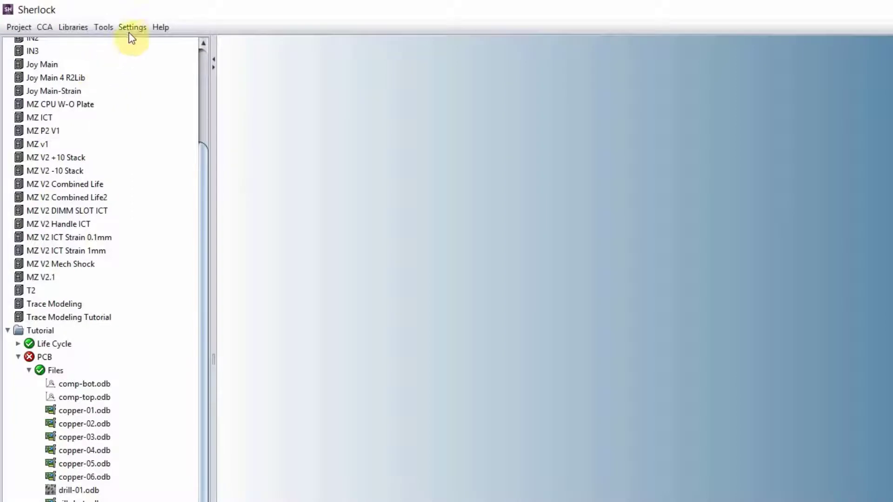
Open the Help user guide topic FEA-20 - Ansys Workbench Integration.
{"action": "left_click", "coordinate": [161, 27]}
{"action": "mouse_move", "coordinate": [170, 97]}
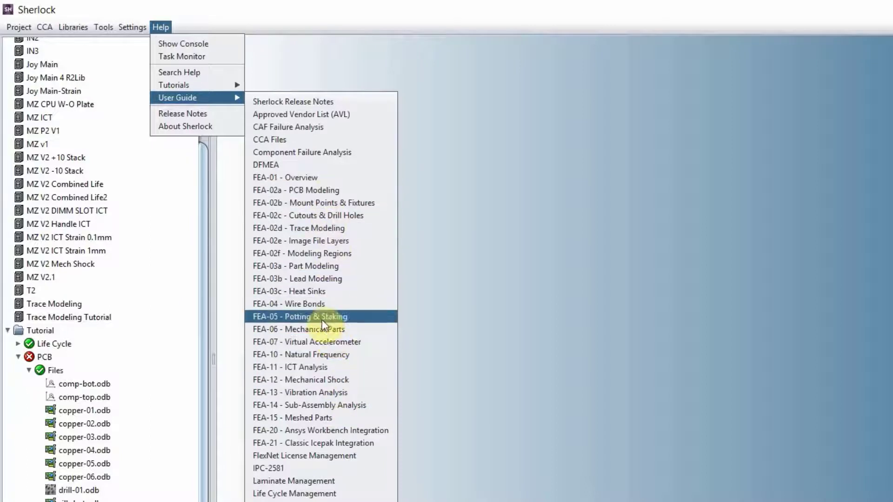
{"action": "left_click", "coordinate": [311, 431]}
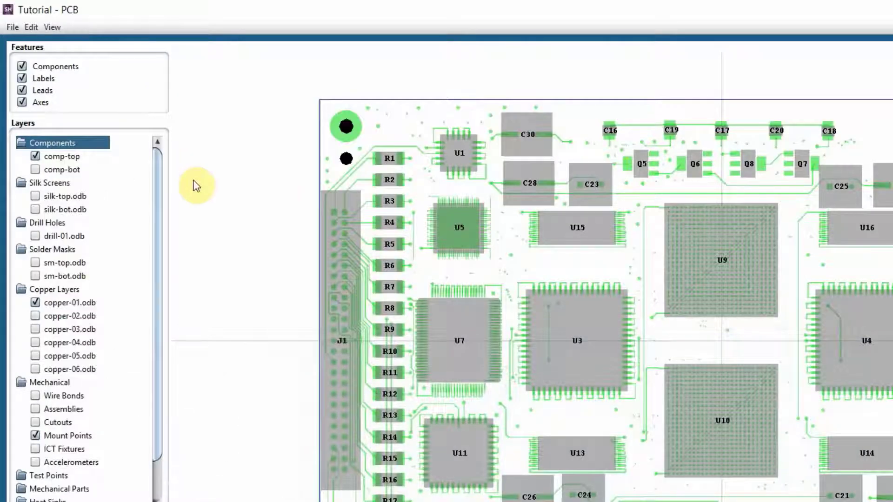
Zoom and pan to the board's top-right corner around resistors R75–R118 and the mounting holes.
{"action": "left_click", "coordinate": [30, 26]}
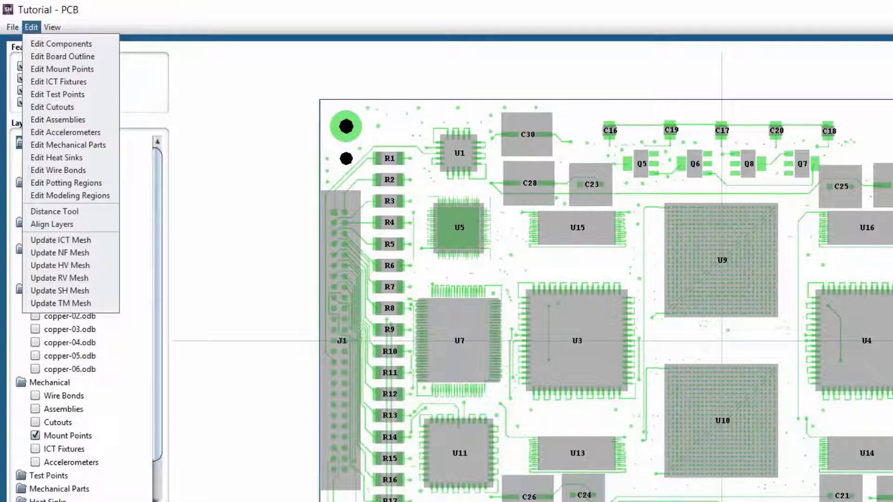
{"action": "scroll", "coordinate": [722, 341], "scroll_direction": "up", "scroll_amount": 2}
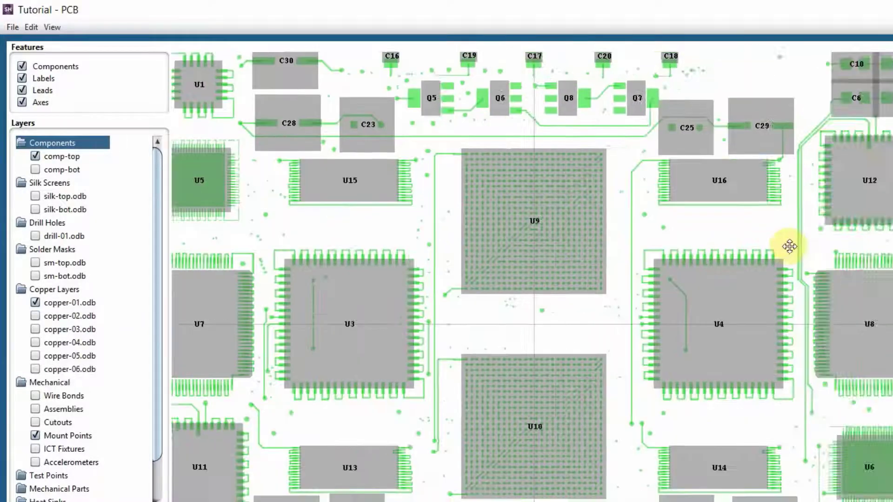
{"action": "left_click_drag", "start_coordinate": [790, 245], "coordinate": [341, 339]}
{"action": "scroll", "coordinate": [433, 304], "scroll_direction": "up", "scroll_amount": 3}
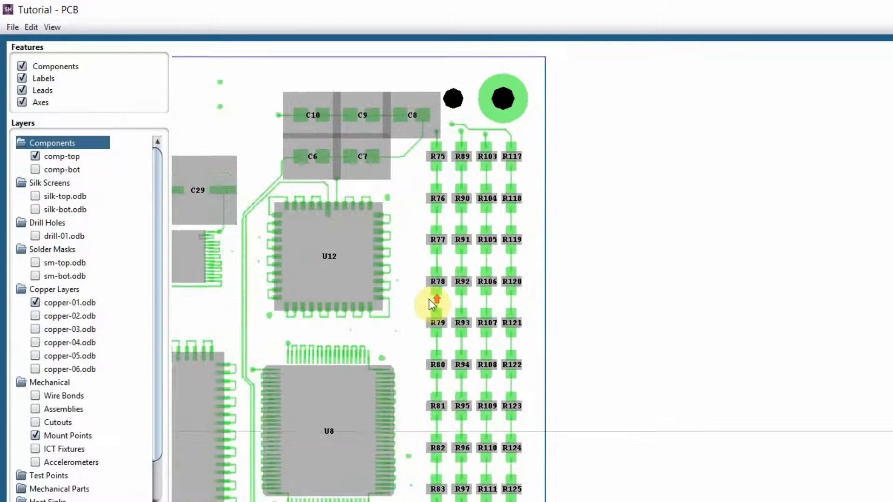
{"action": "scroll", "coordinate": [425, 259], "scroll_direction": "up", "scroll_amount": 2}
{"action": "left_click_drag", "start_coordinate": [424, 259], "coordinate": [638, 488]}
{"action": "scroll", "coordinate": [638, 459], "scroll_direction": "up", "scroll_amount": 4}
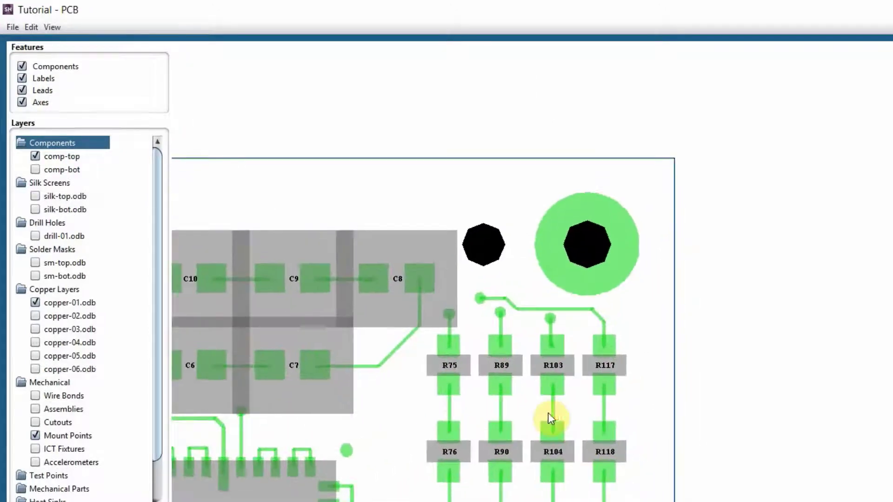
{"action": "scroll", "coordinate": [548, 412], "scroll_direction": "up", "scroll_amount": 1}
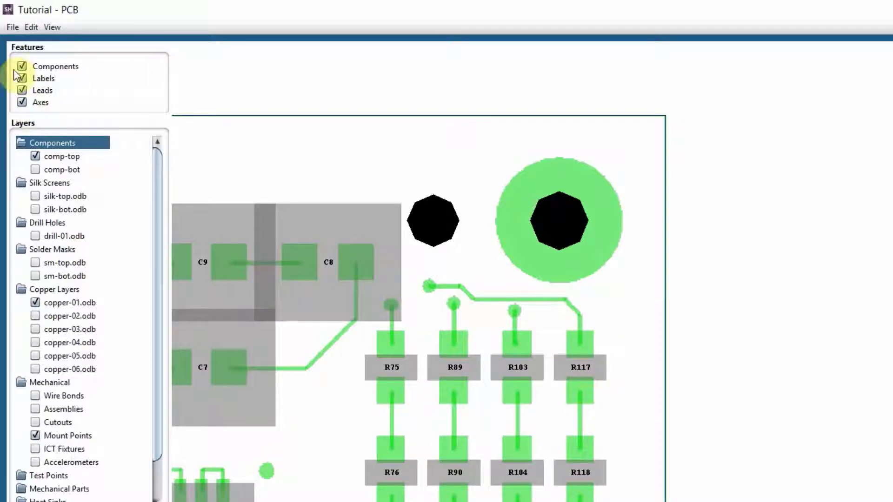
Enter Edit Components mode and rotate resistor R117 by 90 degrees.
{"action": "left_click", "coordinate": [31, 27]}
{"action": "mouse_move", "coordinate": [51, 28]}
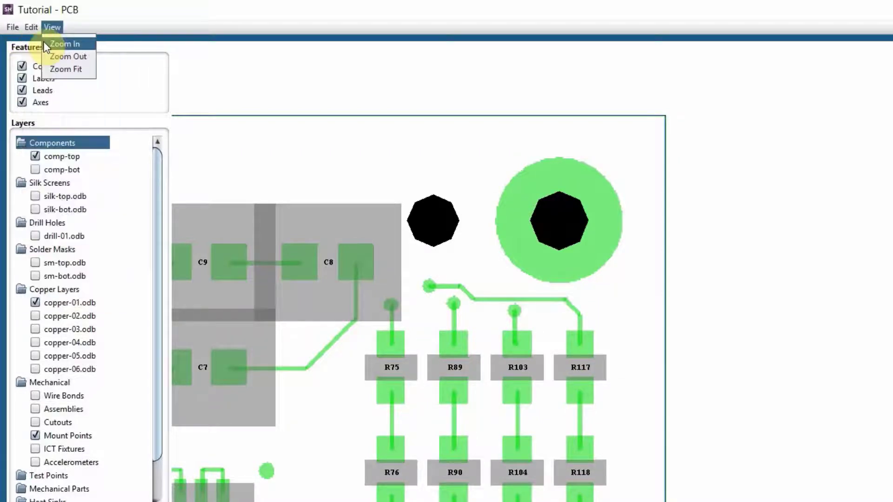
{"action": "left_click", "coordinate": [34, 41]}
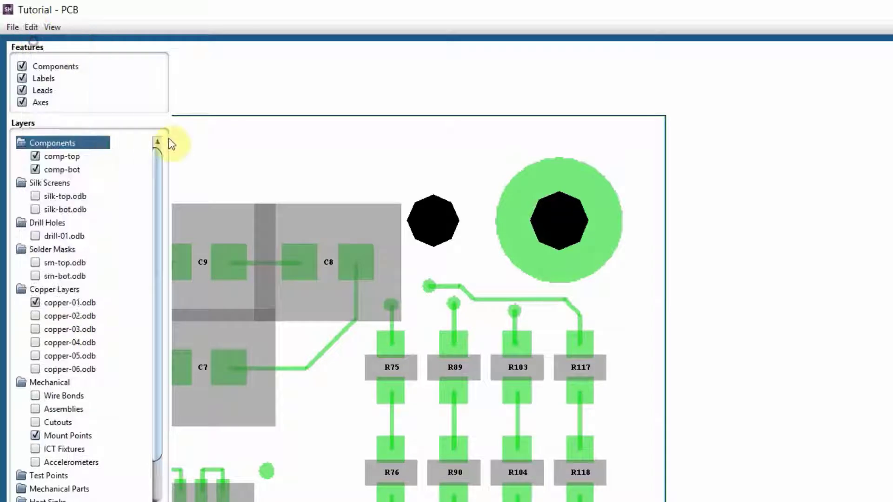
{"action": "right_click", "coordinate": [565, 371]}
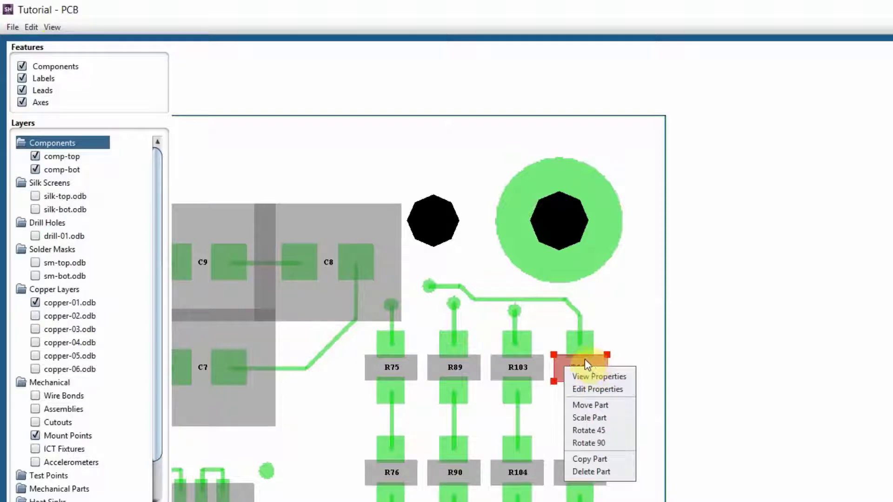
{"action": "left_click", "coordinate": [587, 438]}
Box-select the right-hand resistor columns R75–R130.
{"action": "scroll", "coordinate": [610, 407], "scroll_direction": "down", "scroll_amount": 2}
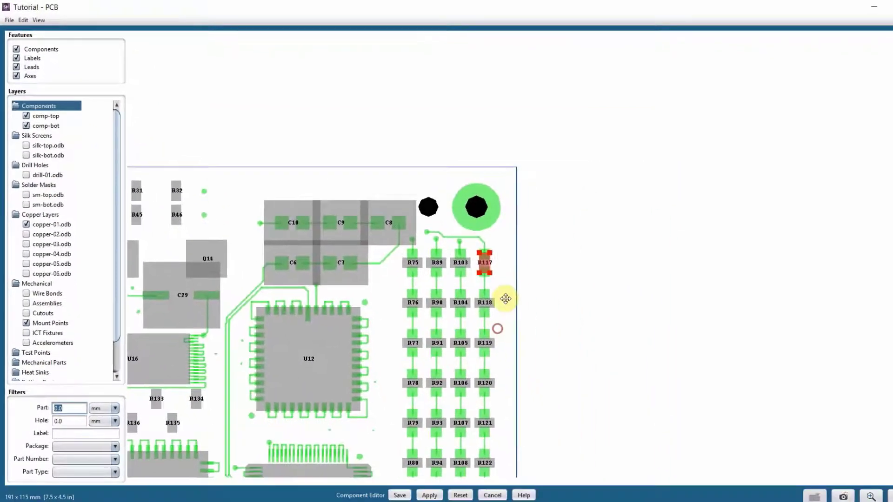
{"action": "left_click_drag", "start_coordinate": [502, 299], "coordinate": [523, 126]}
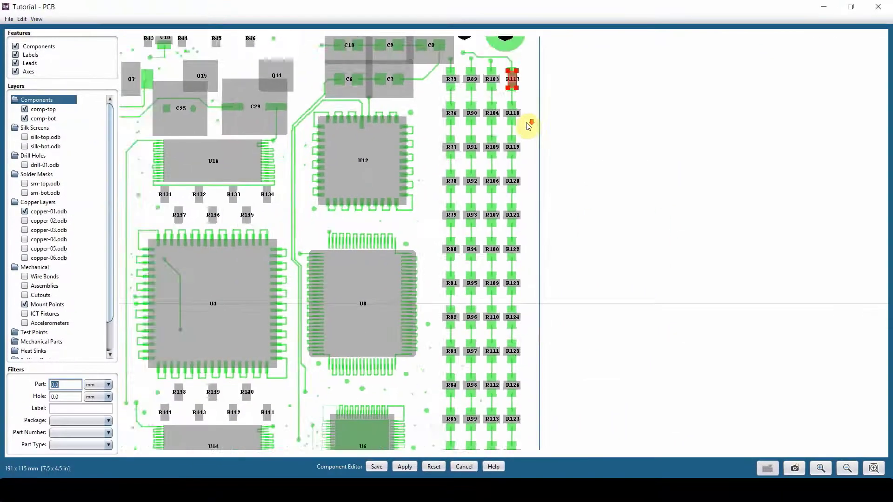
{"action": "scroll", "coordinate": [622, 218], "scroll_direction": "down", "scroll_amount": 4}
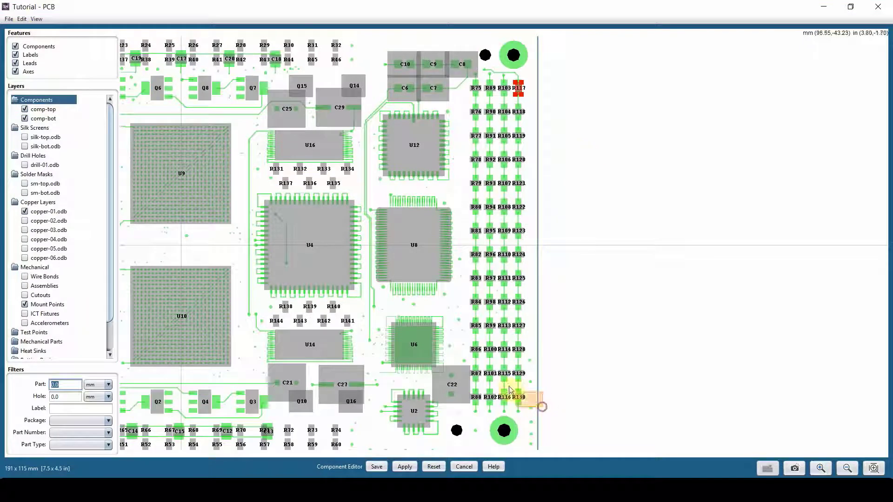
{"action": "left_click_drag", "start_coordinate": [511, 390], "coordinate": [468, 83]}
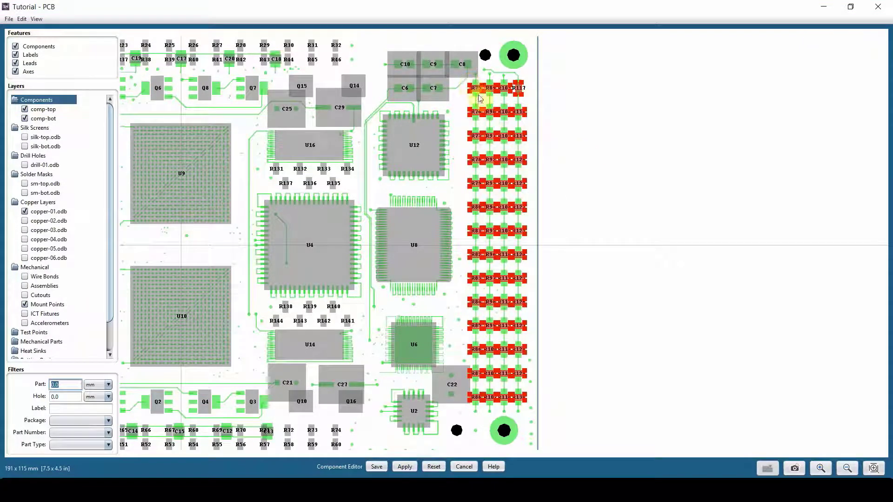
Rotate the selected right-edge resistor columns by 90 degrees.
{"action": "right_click", "coordinate": [505, 162]}
{"action": "left_click", "coordinate": [517, 224]}
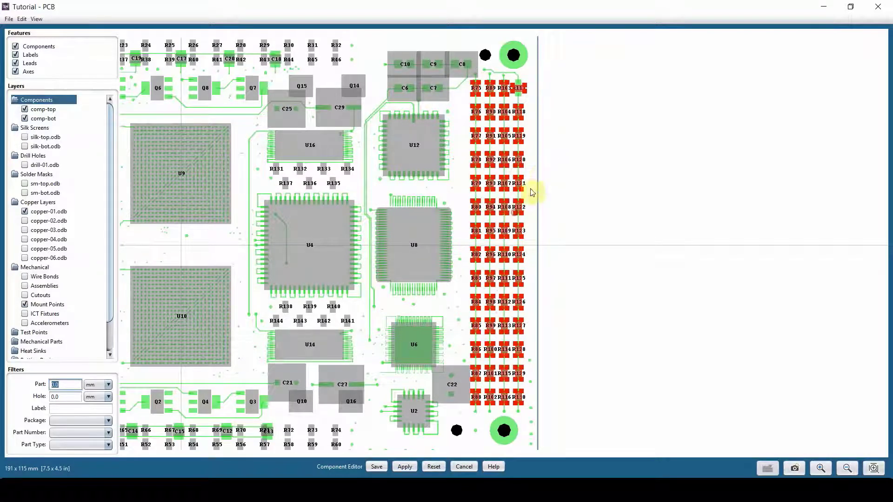
{"action": "left_click_drag", "start_coordinate": [504, 116], "coordinate": [521, 89]}
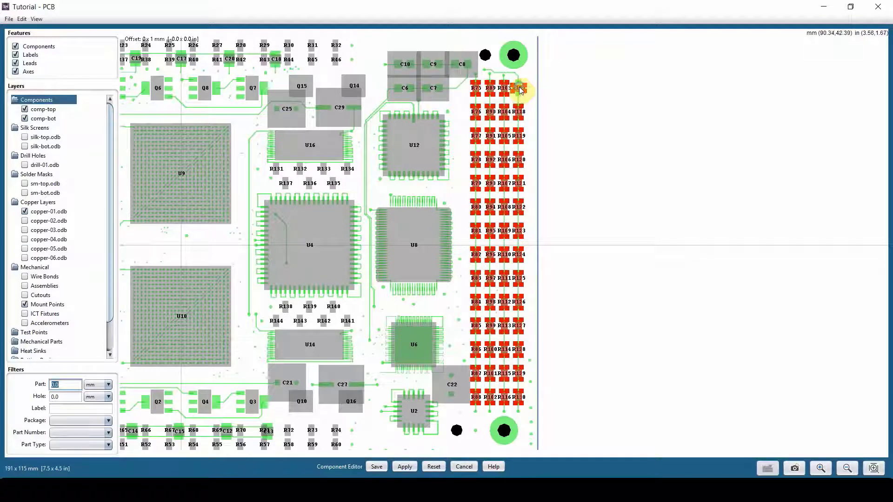
Give resistor R117 an extra 90-degree rotation.
{"action": "right_click", "coordinate": [521, 90]}
{"action": "left_click", "coordinate": [462, 66]}
{"action": "right_click", "coordinate": [465, 67]}
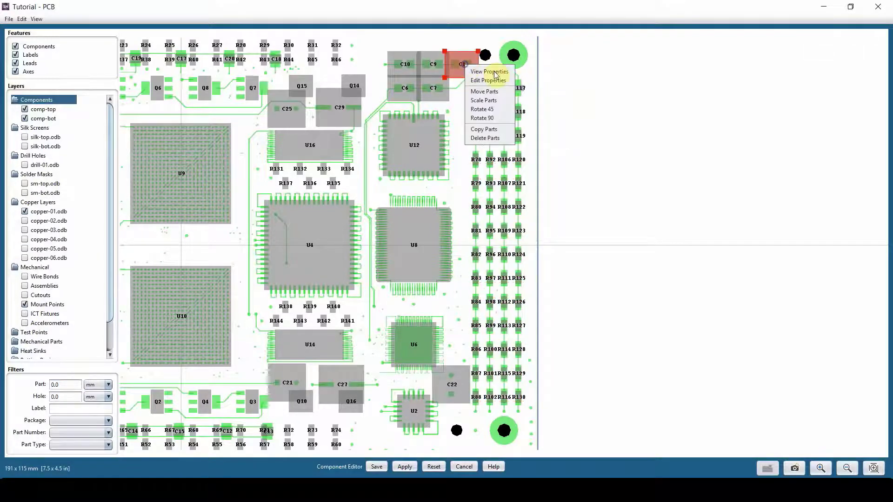
{"action": "left_click", "coordinate": [518, 87]}
{"action": "right_click", "coordinate": [520, 88]}
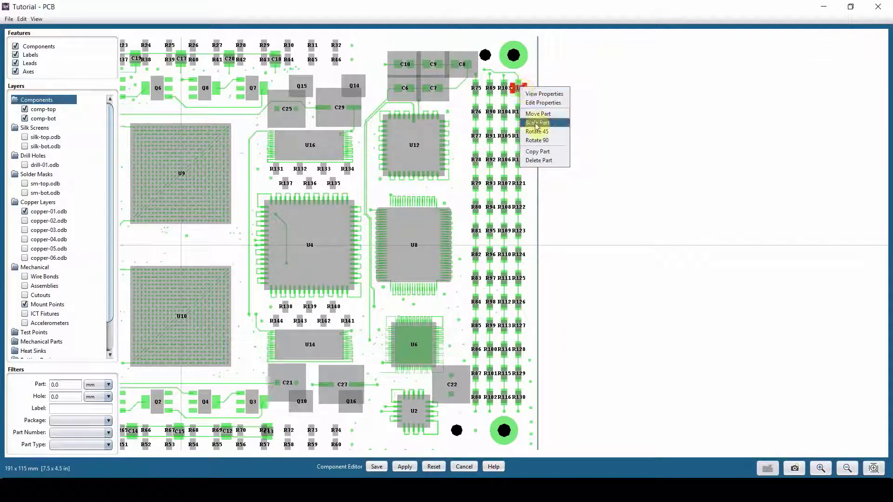
{"action": "left_click", "coordinate": [537, 140]}
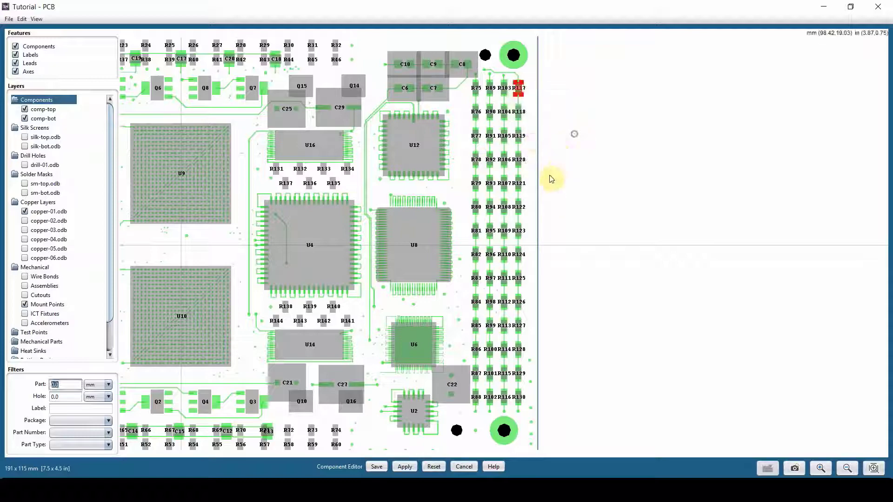
{"action": "scroll", "coordinate": [372, 298], "scroll_direction": "down", "scroll_amount": 5}
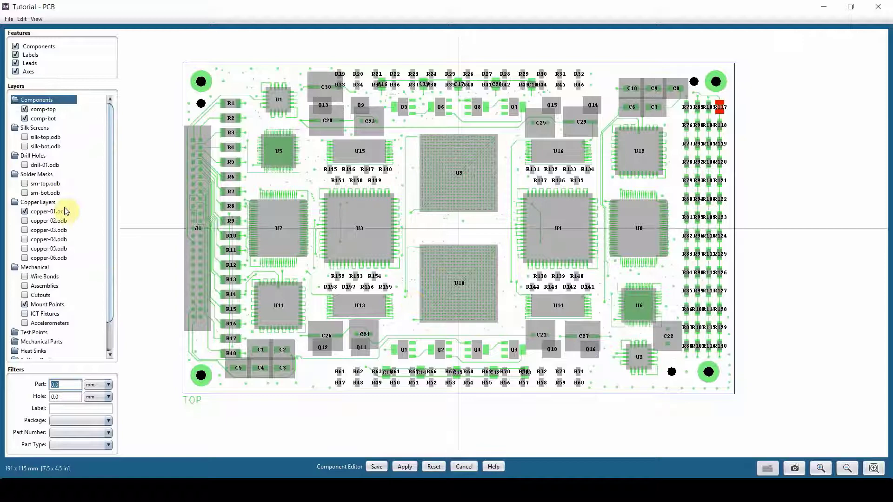
Hide comp-top and copper-01.odb, show sm-bot.odb, and filter labels by R.
{"action": "left_click", "coordinate": [25, 110]}
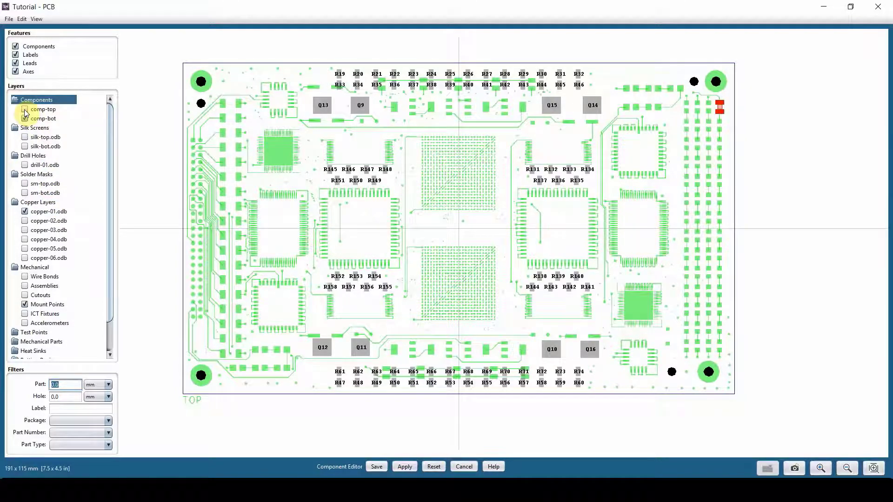
{"action": "left_click", "coordinate": [25, 193]}
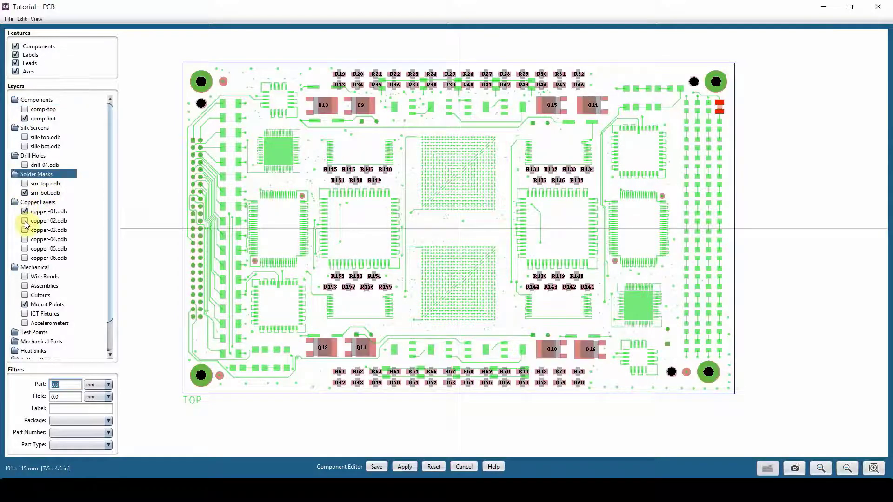
{"action": "left_click", "coordinate": [25, 211]}
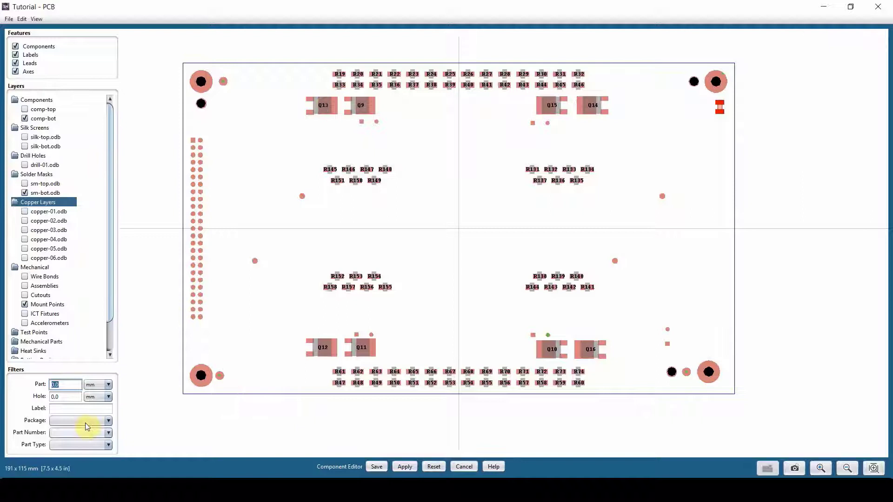
{"action": "left_click", "coordinate": [87, 409]}
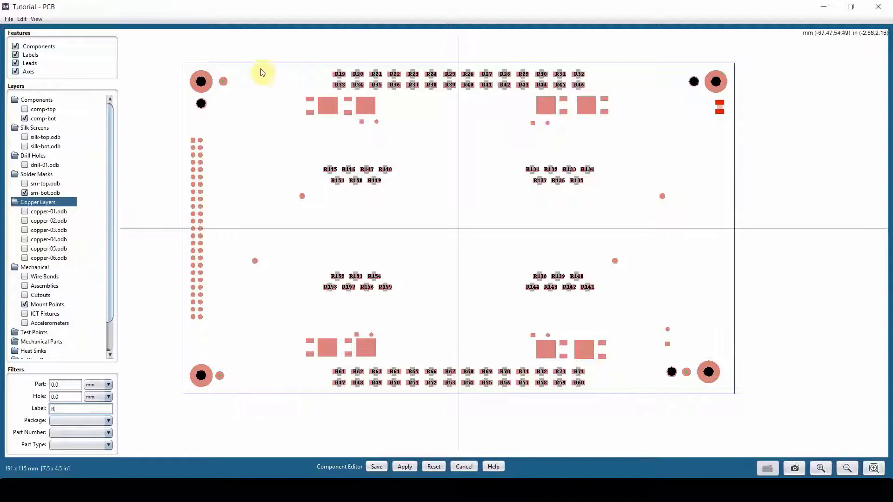
Rotate all R-labelled bottom resistors 90 degrees, apply it, and glance at the Component Editor Help.
{"action": "left_click_drag", "start_coordinate": [245, 50], "coordinate": [622, 403]}
{"action": "right_click", "coordinate": [579, 386]}
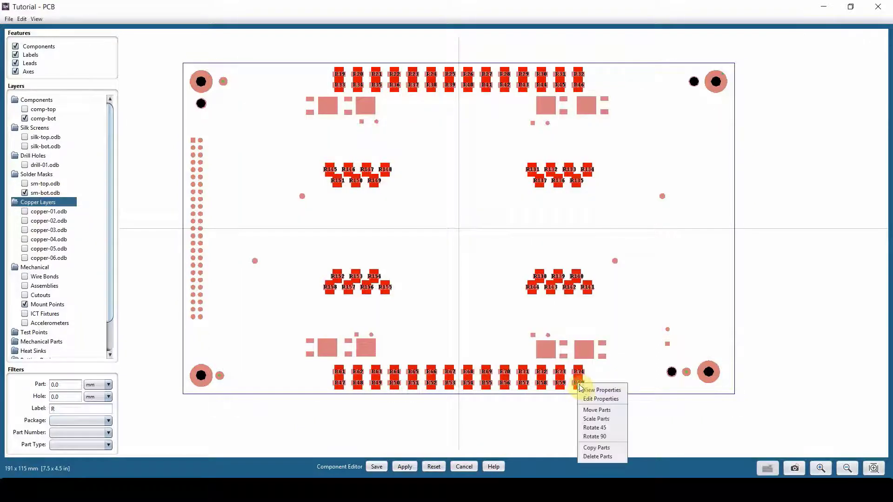
{"action": "left_click", "coordinate": [598, 437]}
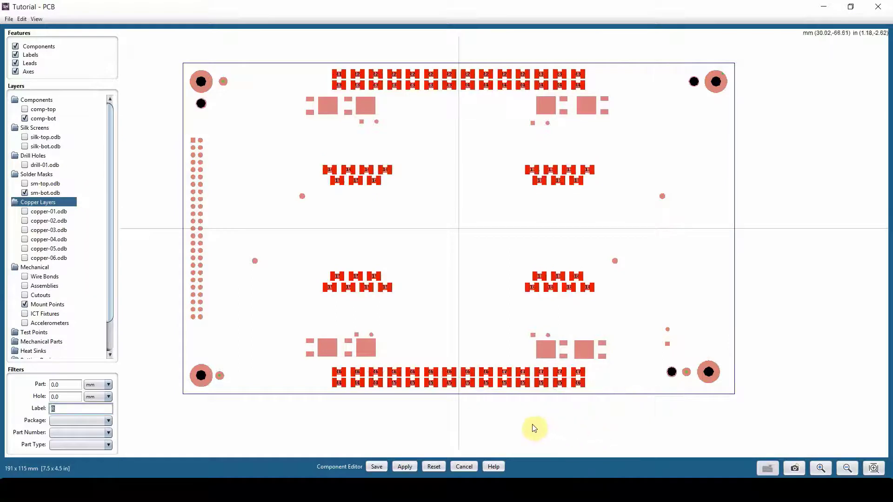
{"action": "left_click", "coordinate": [395, 466]}
{"action": "left_click", "coordinate": [493, 468]}
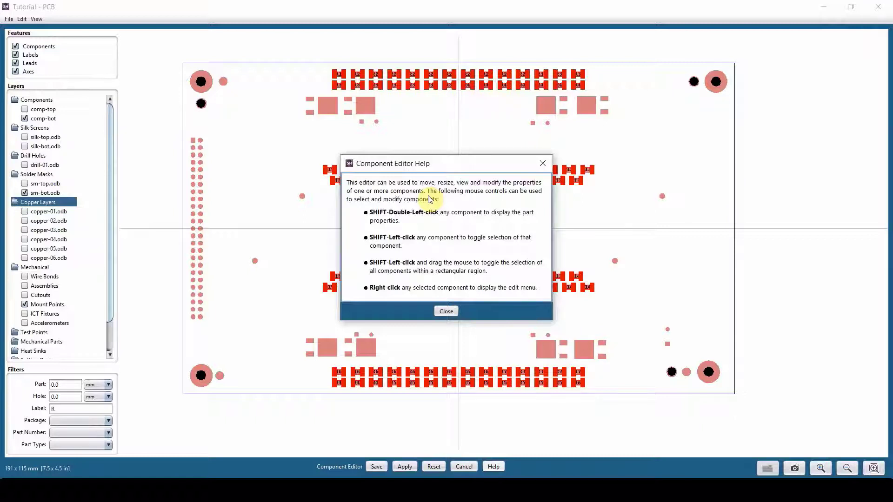
{"action": "left_click", "coordinate": [542, 164]}
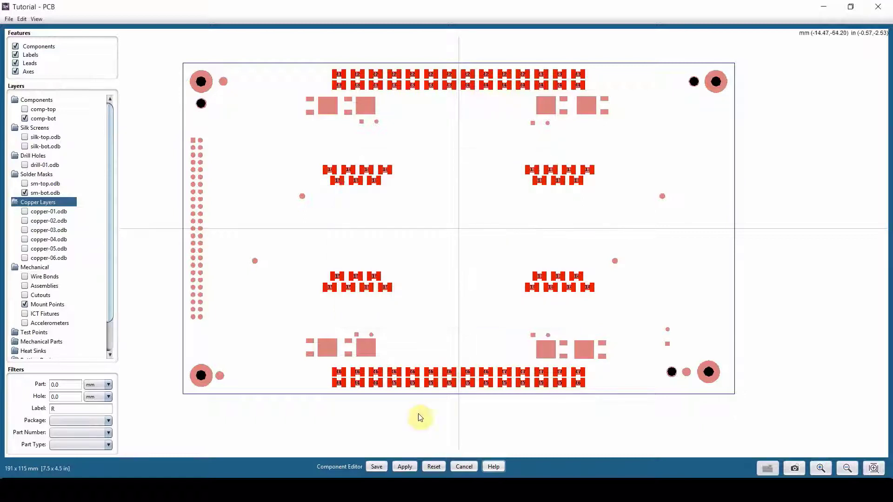
Save the rotations, switch to comp-top and sm-top.odb layers, and clear the R label filter.
{"action": "left_click", "coordinate": [377, 465]}
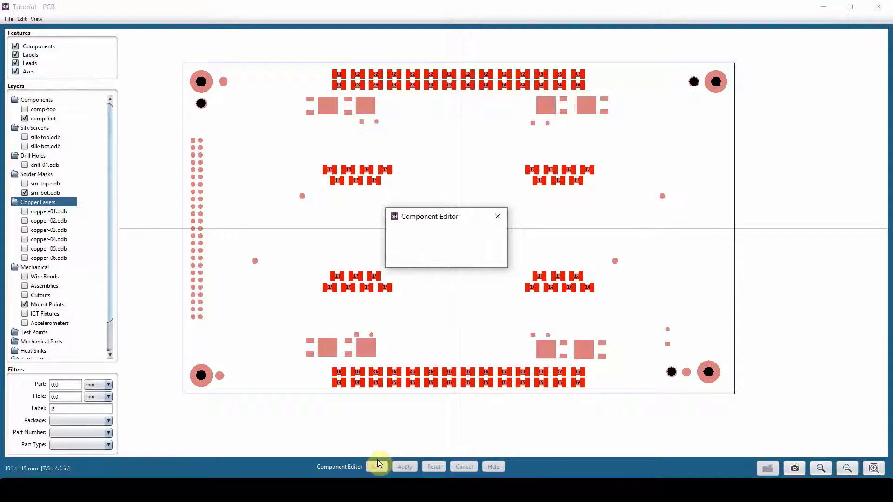
{"action": "left_click", "coordinate": [24, 109]}
{"action": "left_click", "coordinate": [24, 118]}
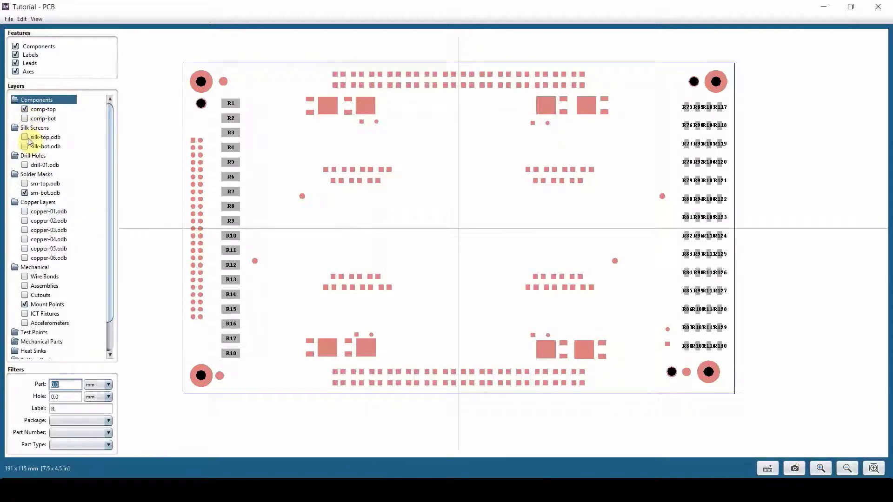
{"action": "left_click", "coordinate": [24, 183]}
{"action": "left_click", "coordinate": [24, 193]}
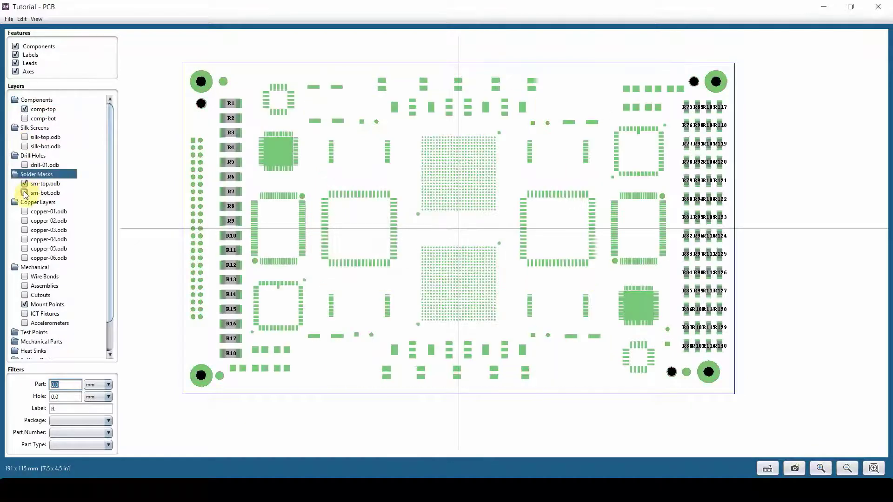
{"action": "left_click", "coordinate": [55, 410]}
{"action": "key", "text": "BackSpace"}
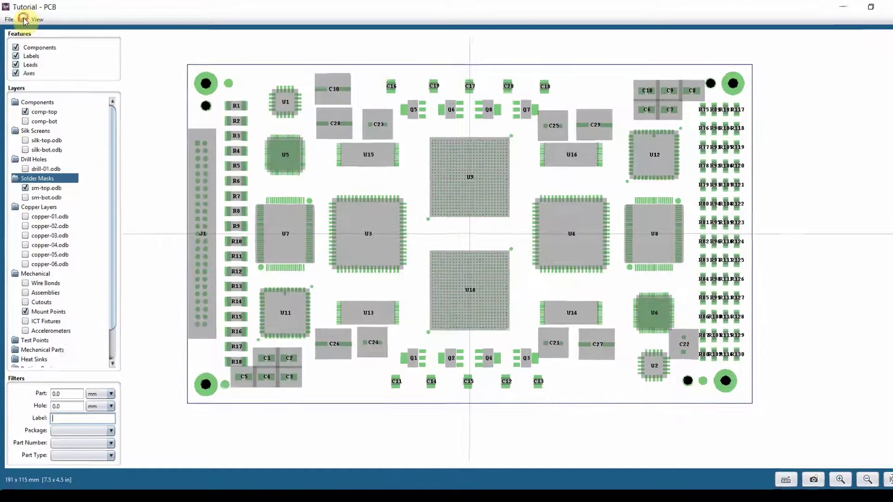
Choose Edit > Edit Board Outline to enter the Outline Editor.
{"action": "left_click", "coordinate": [22, 18]}
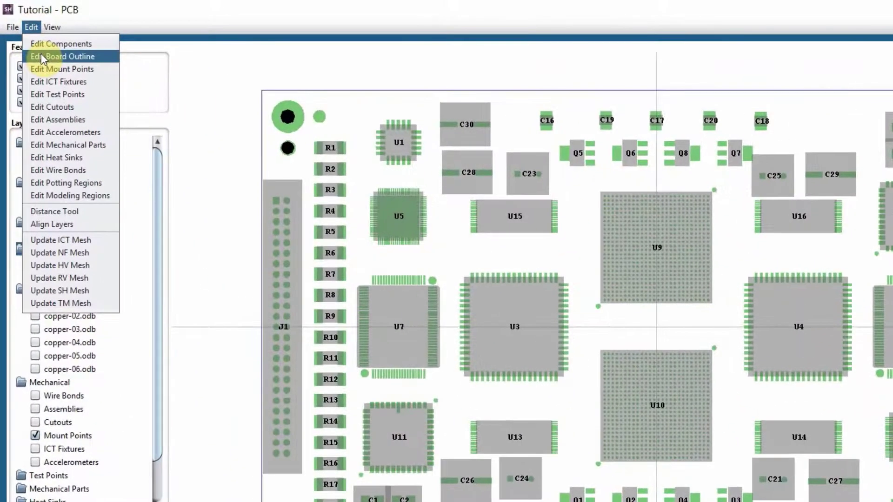
{"action": "left_click", "coordinate": [41, 56]}
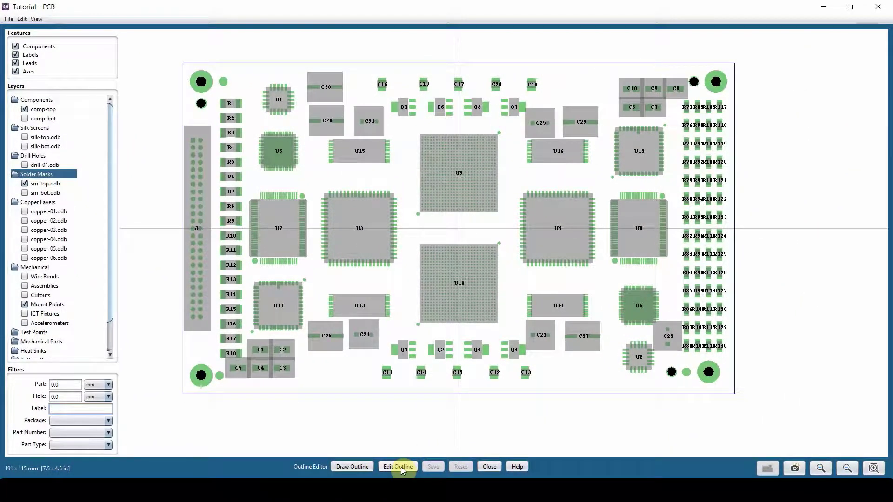
{"action": "left_click", "coordinate": [392, 467]}
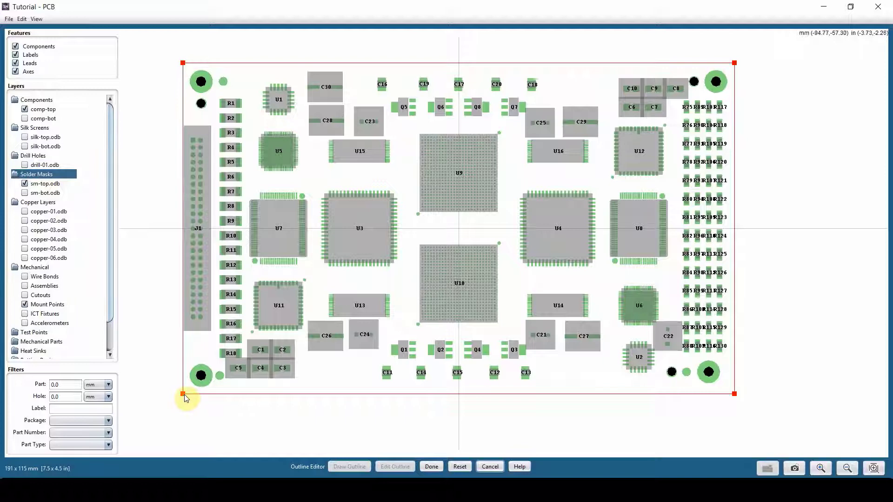
{"action": "left_click_drag", "start_coordinate": [181, 393], "coordinate": [164, 365]}
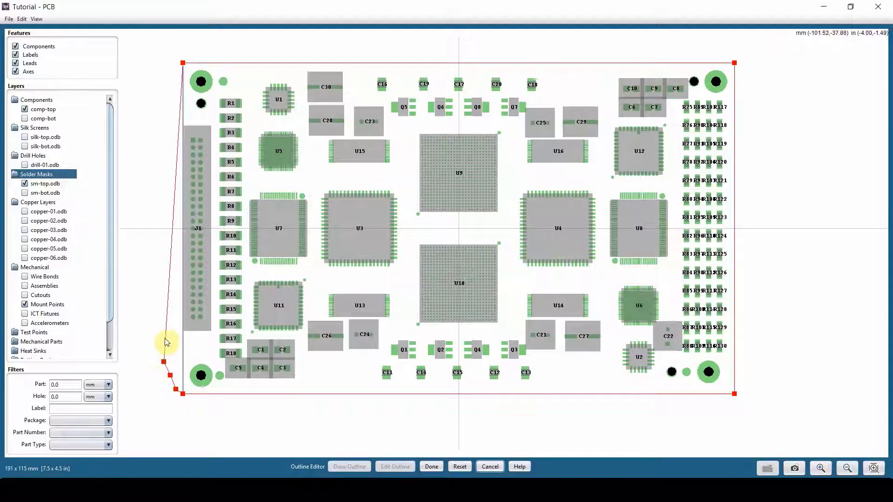
{"action": "left_click", "coordinate": [193, 402]}
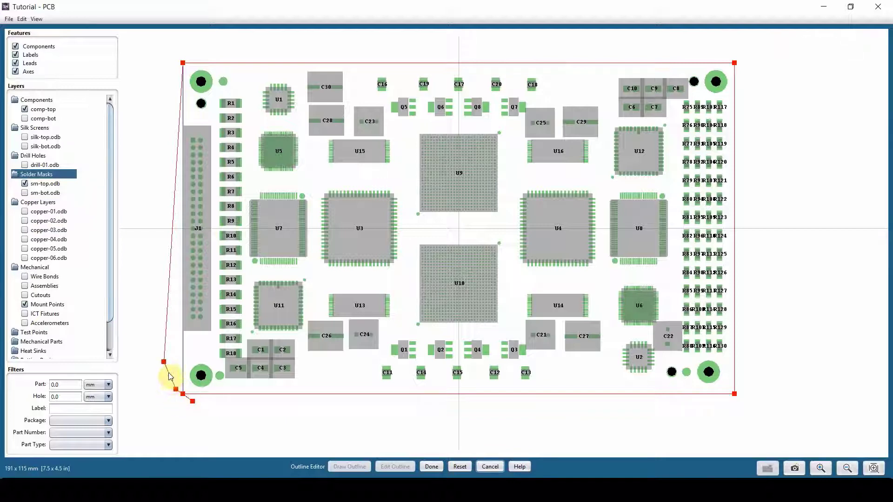
{"action": "left_click_drag", "start_coordinate": [163, 363], "coordinate": [194, 405]}
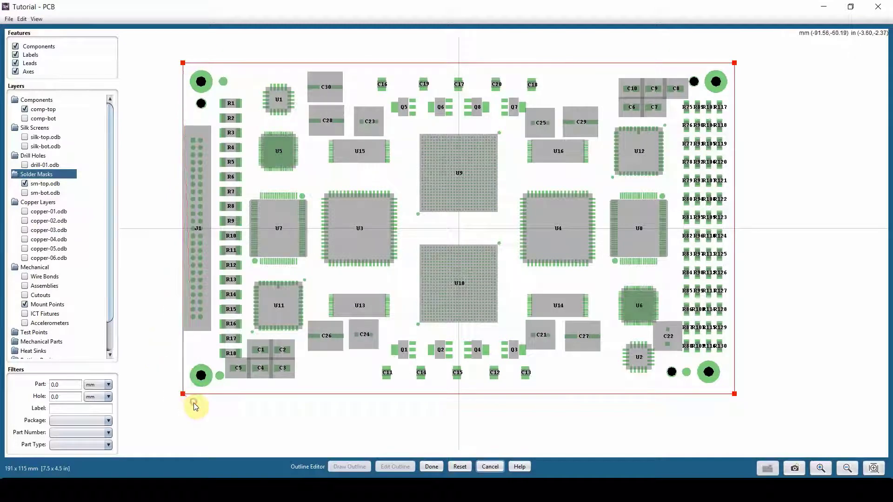
{"action": "left_click", "coordinate": [459, 470]}
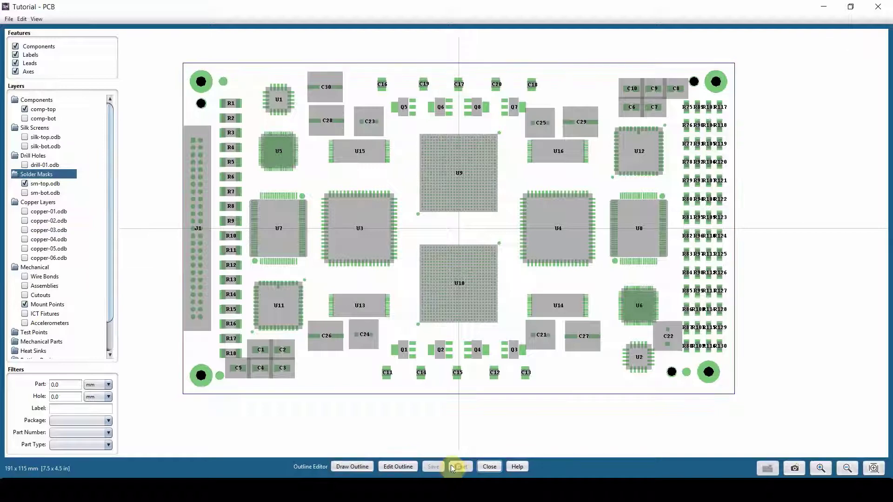
{"action": "left_click", "coordinate": [340, 465]}
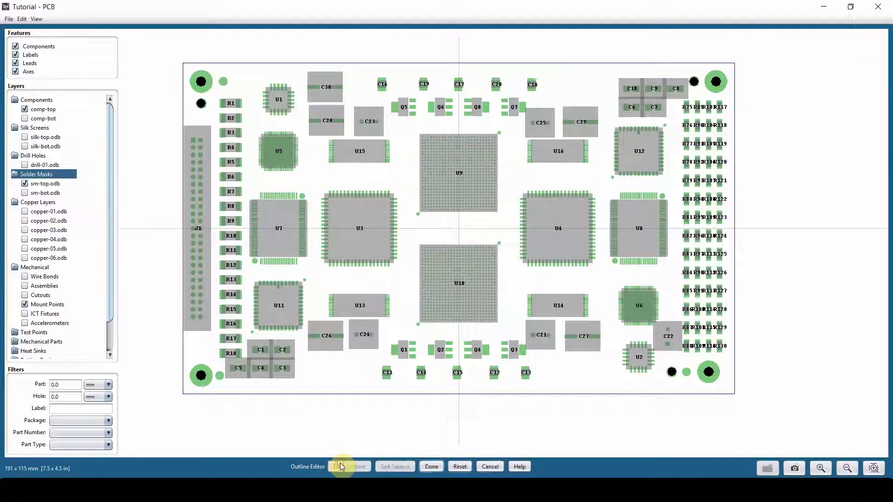
{"action": "left_click", "coordinate": [336, 429]}
{"action": "left_click", "coordinate": [370, 404]}
{"action": "left_click", "coordinate": [407, 424]}
{"action": "left_click", "coordinate": [386, 443]}
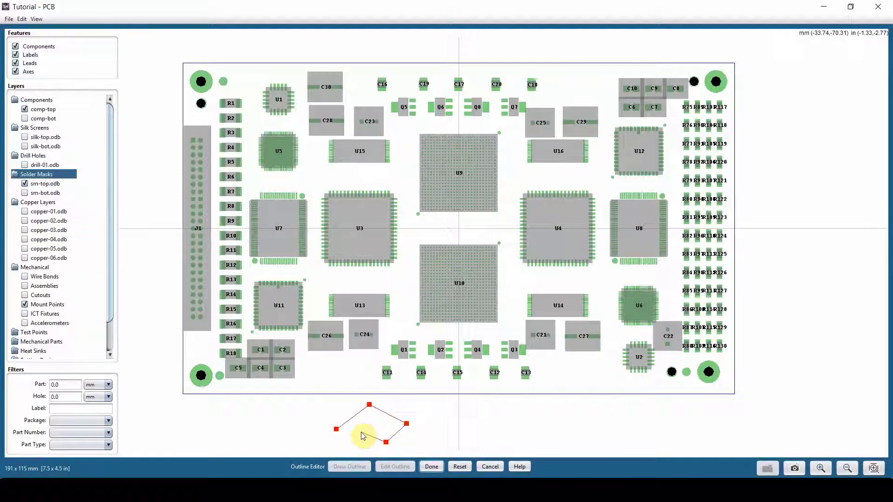
{"action": "left_click", "coordinate": [460, 467]}
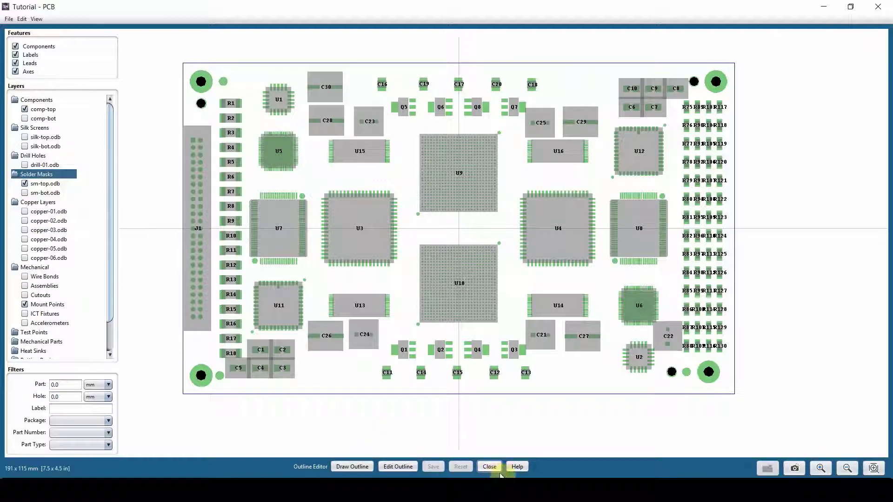
{"action": "left_click", "coordinate": [513, 468]}
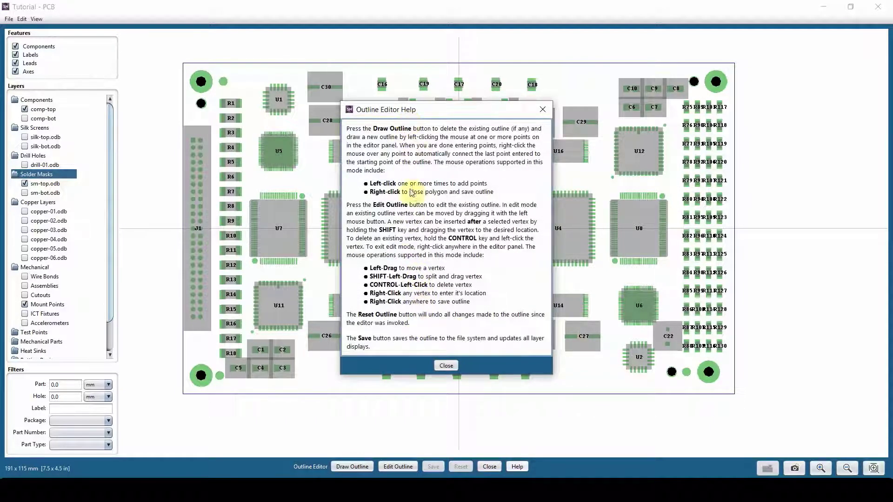
{"action": "left_click", "coordinate": [543, 109]}
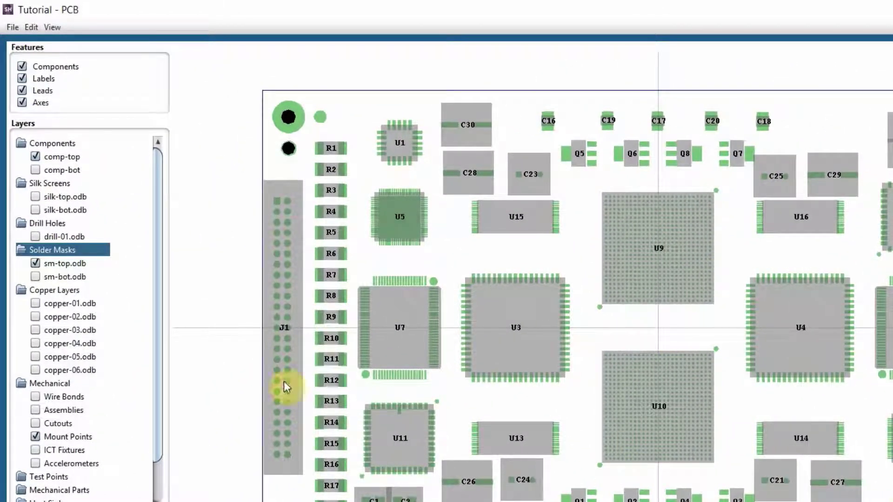
Enter the Mount Point Editor and hide the comp-top component layer.
{"action": "left_click", "coordinate": [33, 26]}
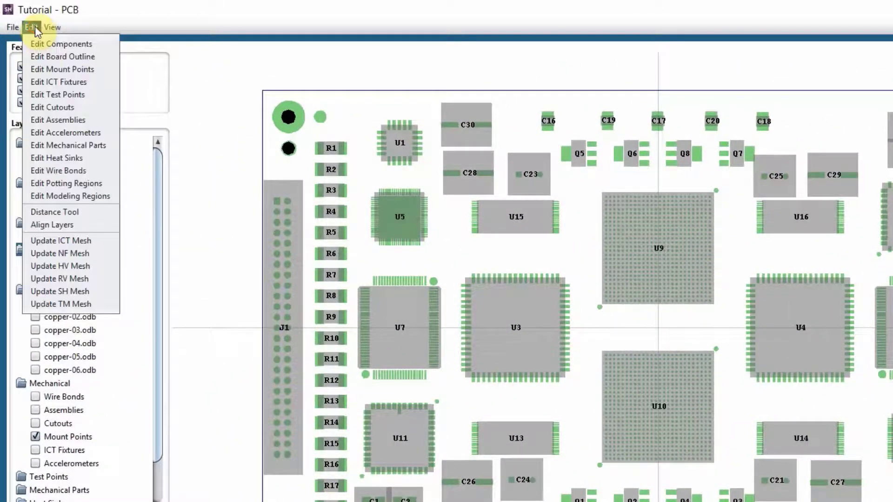
{"action": "left_click", "coordinate": [44, 68]}
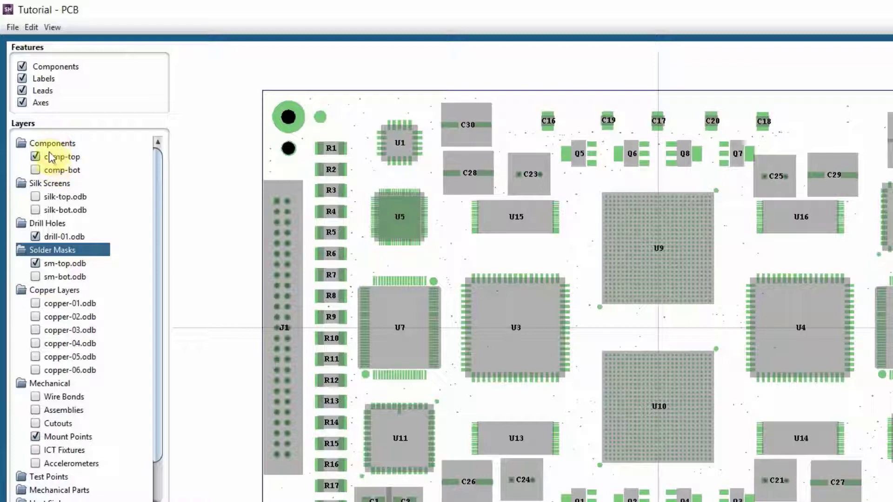
{"action": "left_click", "coordinate": [34, 156]}
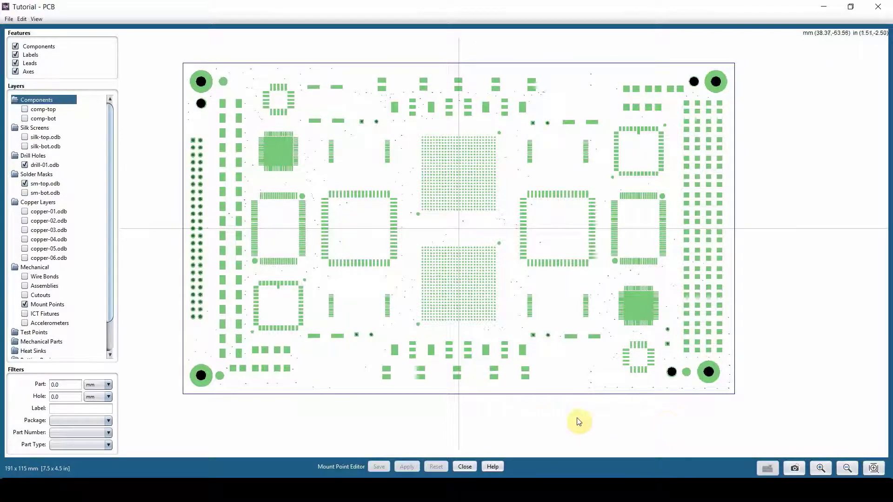
Delete the left mount point and confirm the deletion.
{"action": "right_click", "coordinate": [200, 103]}
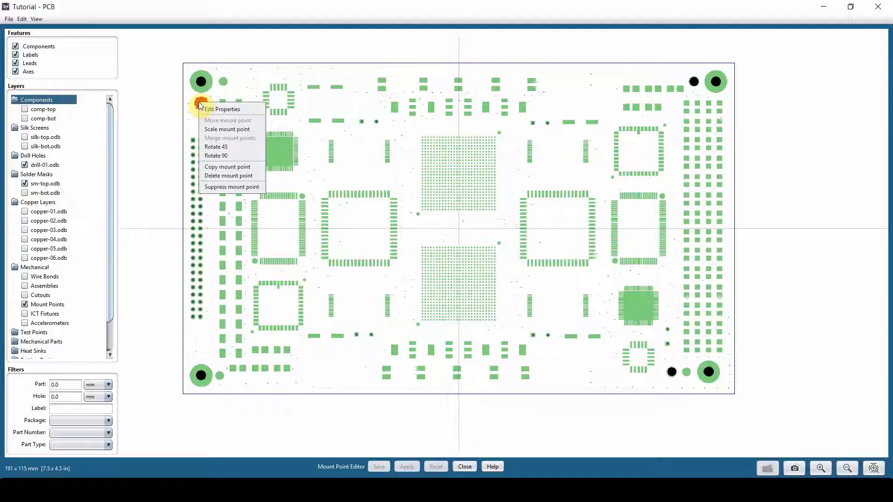
{"action": "left_click", "coordinate": [225, 176]}
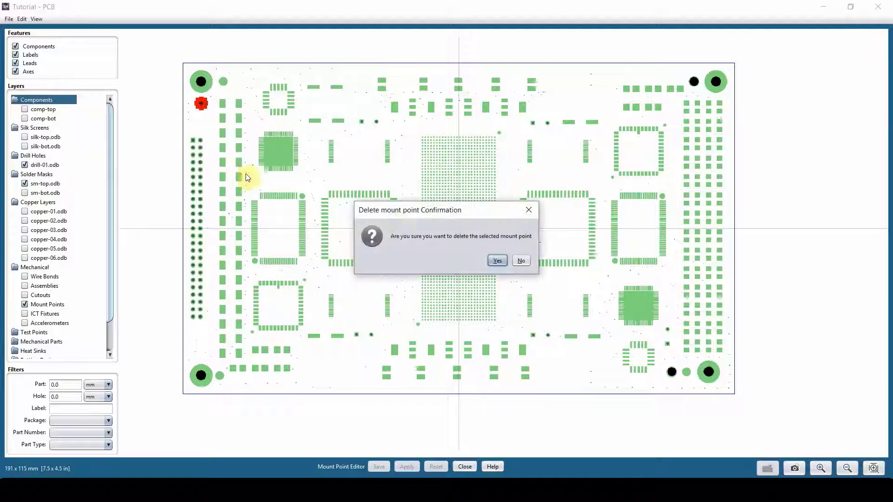
{"action": "left_click", "coordinate": [494, 260]}
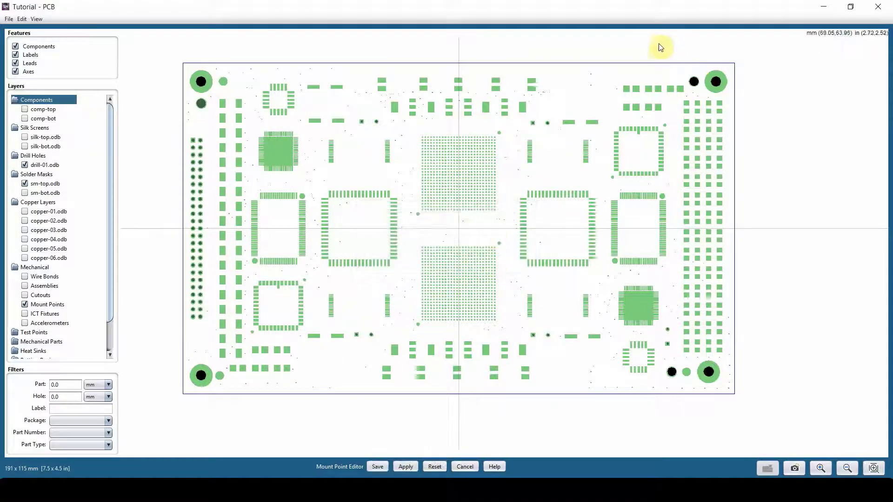
Select and delete the two small mount points on the board's right side.
{"action": "left_click_drag", "start_coordinate": [576, 46], "coordinate": [701, 425]}
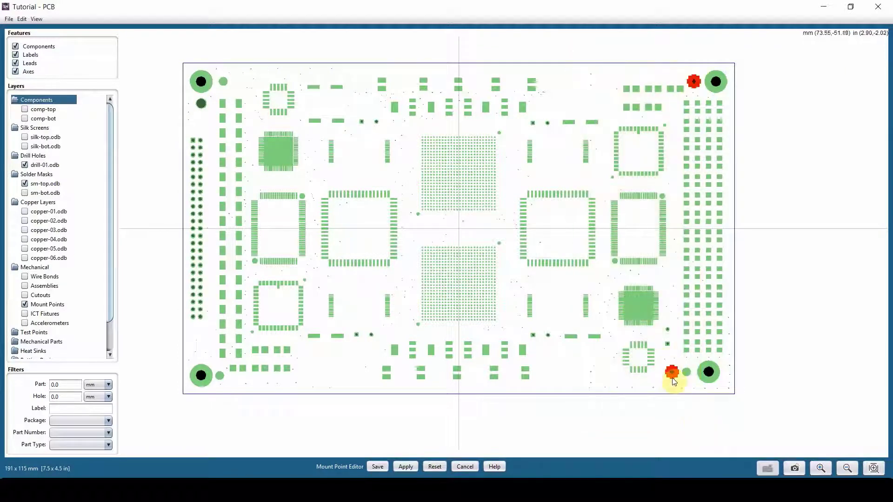
{"action": "right_click", "coordinate": [672, 377]}
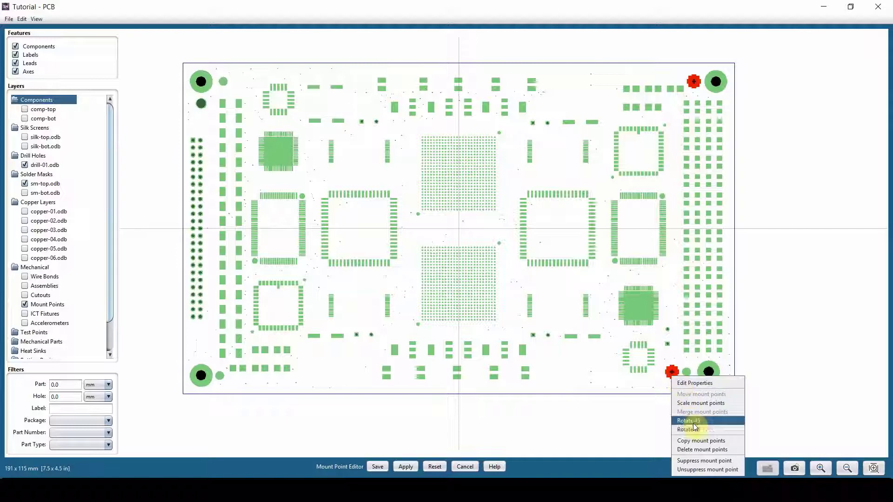
{"action": "left_click", "coordinate": [692, 449]}
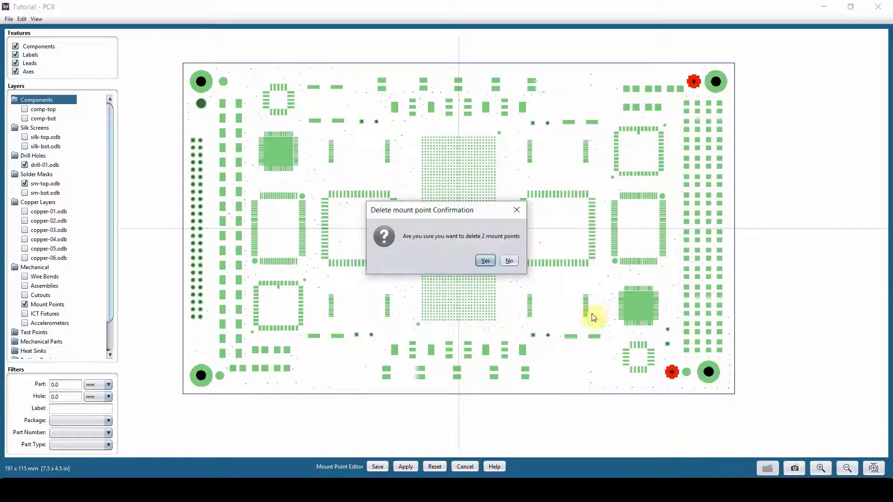
{"action": "left_click", "coordinate": [481, 262]}
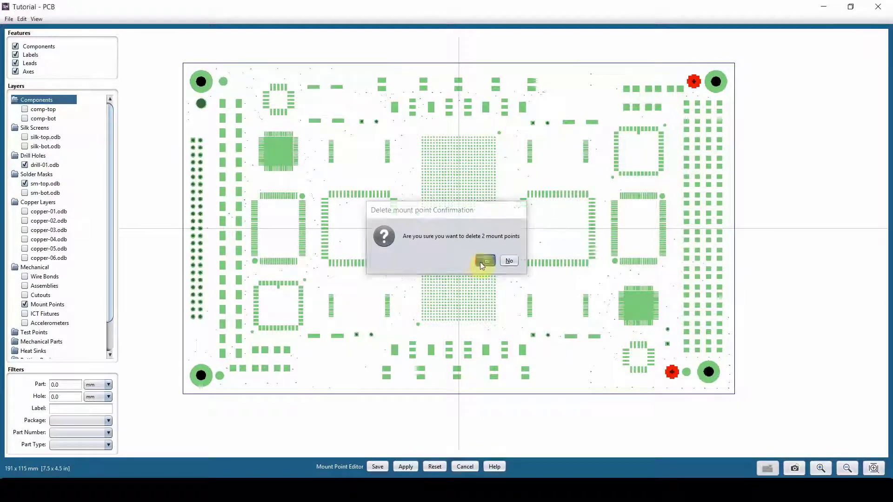
Delete the top-right corner mount point and confirm.
{"action": "right_click", "coordinate": [714, 81]}
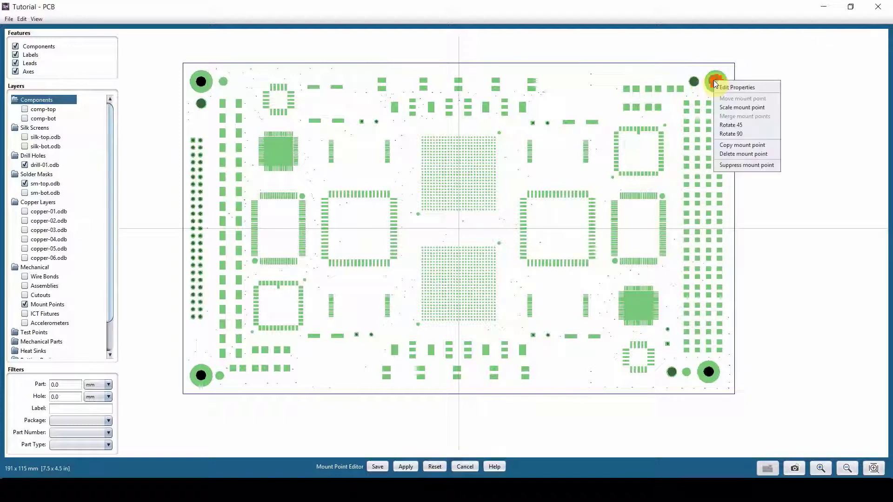
{"action": "left_click", "coordinate": [752, 154]}
{"action": "left_click", "coordinate": [495, 265]}
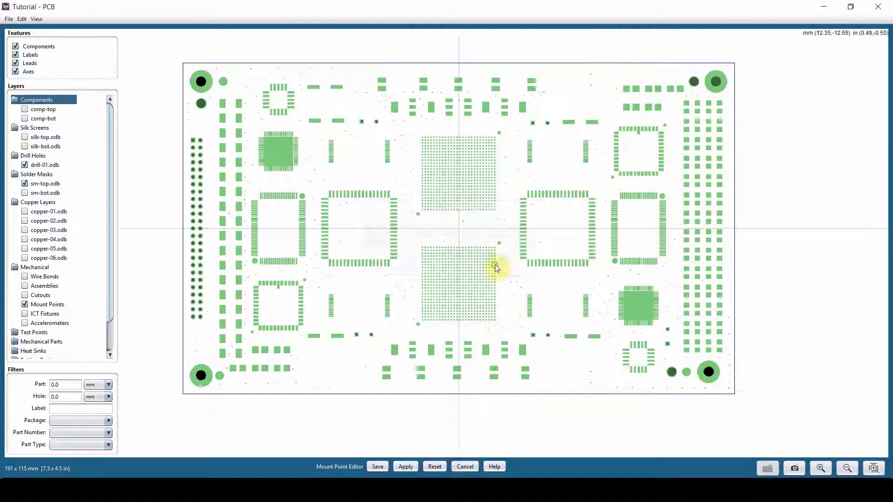
Zoom to the board's top-right corner and start adding a mount point there.
{"action": "scroll", "coordinate": [693, 148], "scroll_direction": "up", "scroll_amount": 1}
{"action": "left_click_drag", "start_coordinate": [692, 147], "coordinate": [342, 342]}
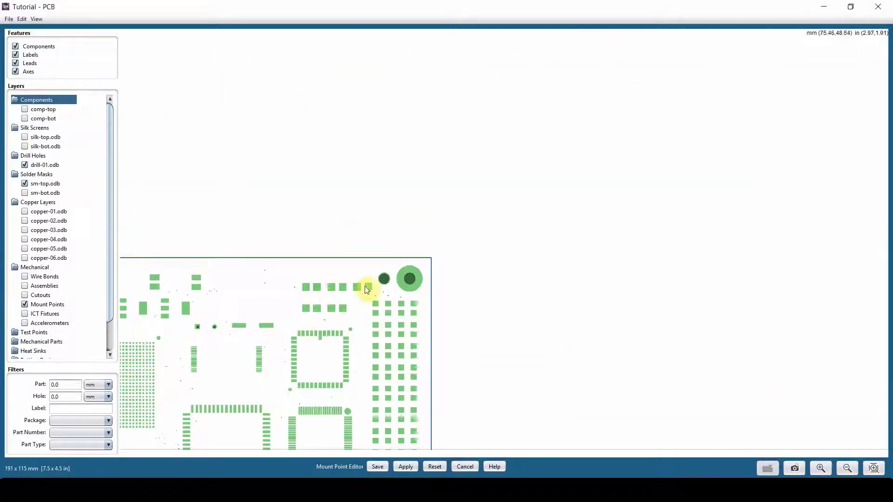
{"action": "right_click", "coordinate": [395, 266]}
{"action": "left_click", "coordinate": [400, 271]}
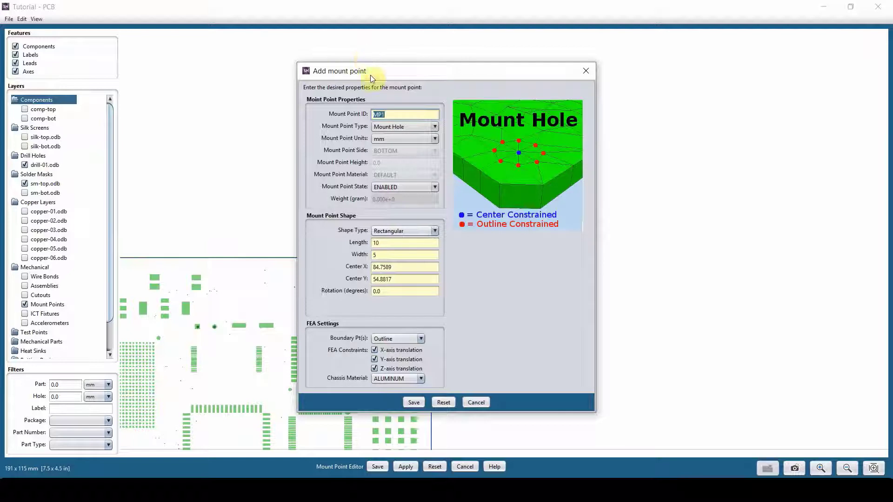
Set the new mount point's type to Mount Pad.
{"action": "left_click", "coordinate": [392, 127]}
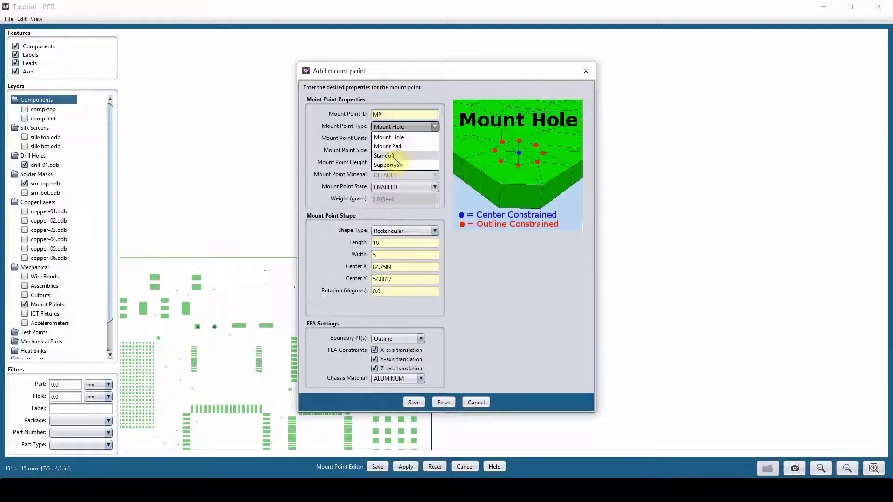
{"action": "key", "text": "Up"}
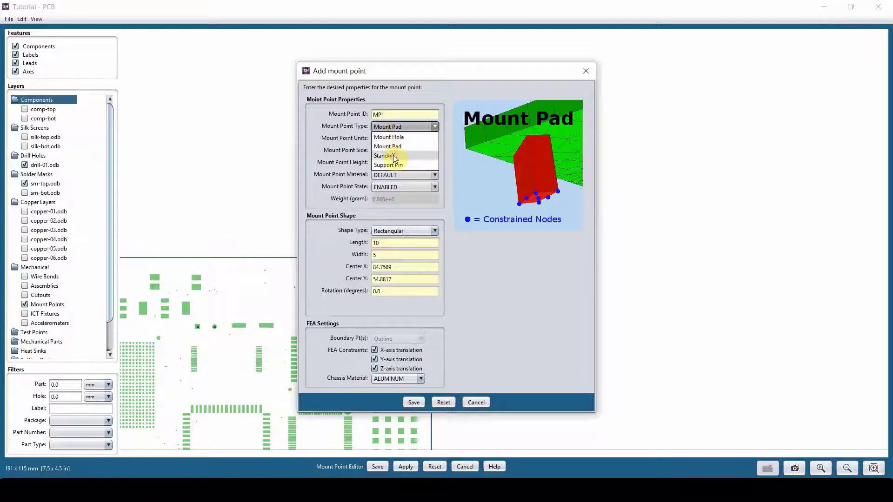
{"action": "left_click", "coordinate": [393, 155]}
{"action": "left_click", "coordinate": [395, 126]}
{"action": "left_click", "coordinate": [391, 165]}
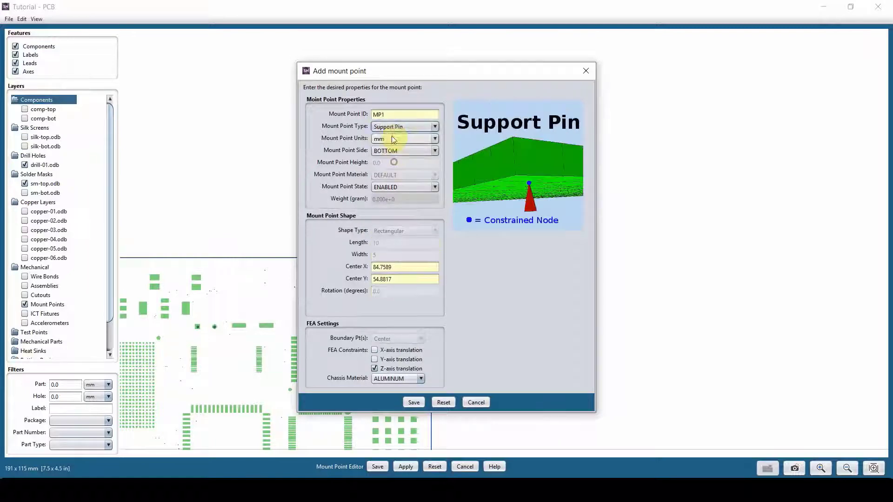
{"action": "left_click", "coordinate": [393, 127]}
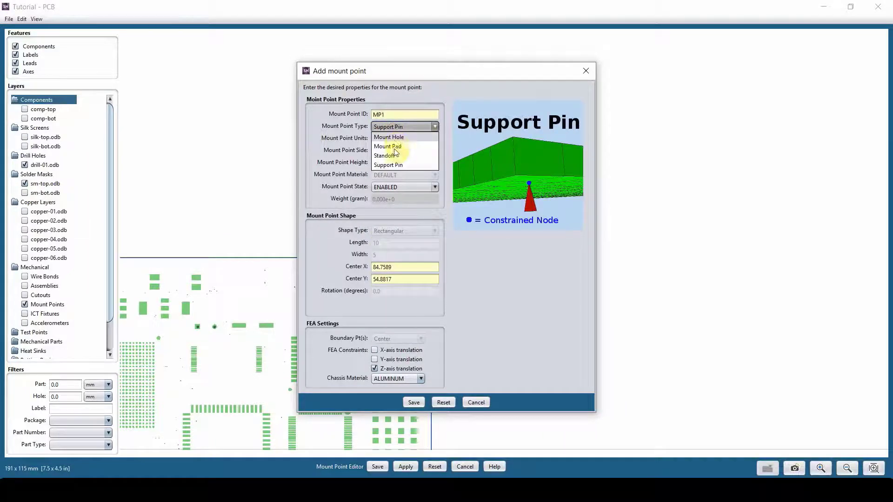
{"action": "left_click", "coordinate": [395, 146]}
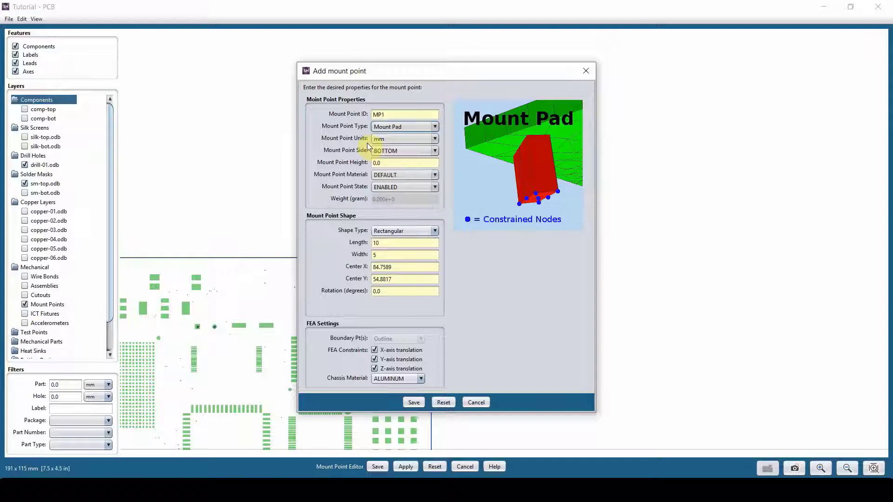
Give the Mount Pad height 5, keeping DEFAULT material and Rectangular shape.
{"action": "double_click", "coordinate": [388, 162]}
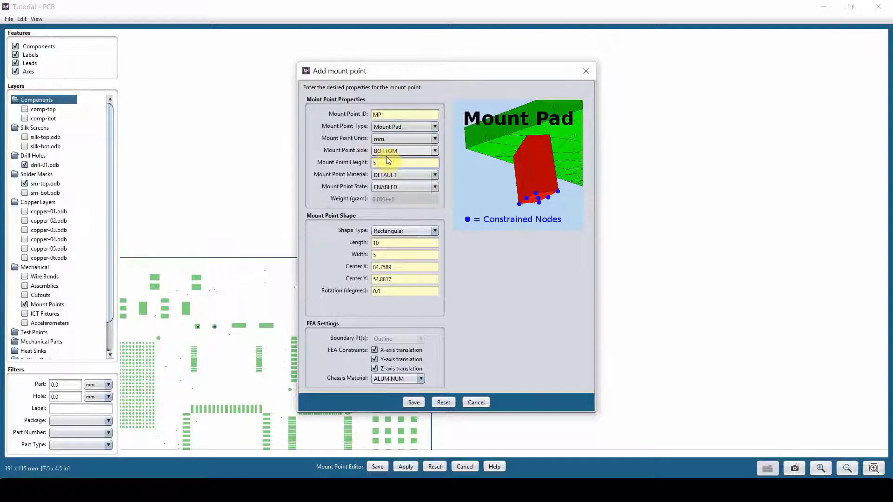
{"action": "type", "text": "5"}
{"action": "left_click", "coordinate": [403, 175]}
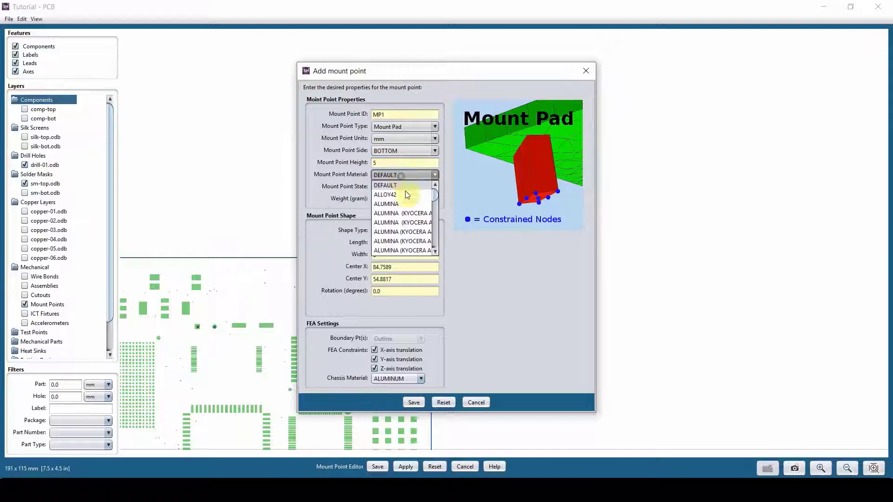
{"action": "left_click", "coordinate": [351, 180]}
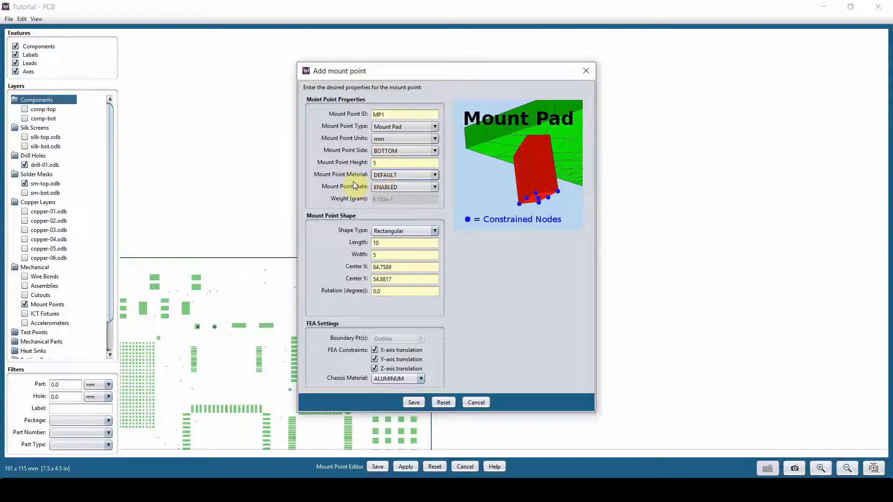
{"action": "left_click", "coordinate": [380, 230]}
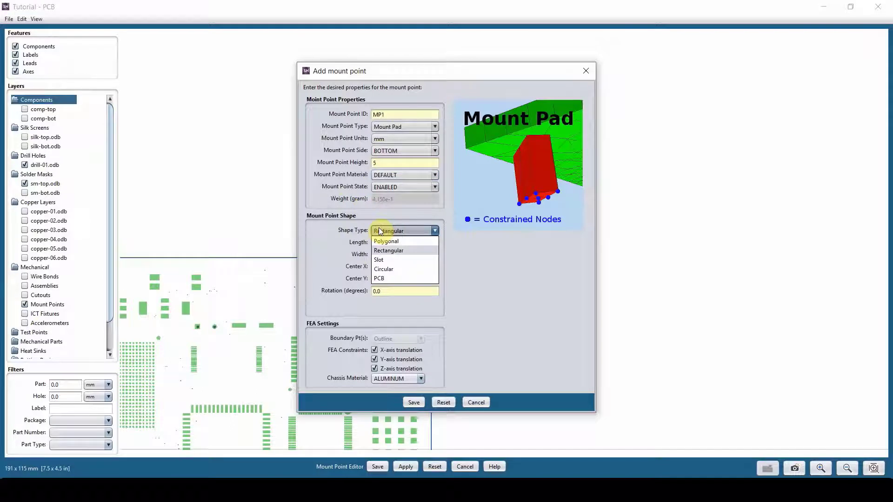
{"action": "left_click", "coordinate": [389, 250]}
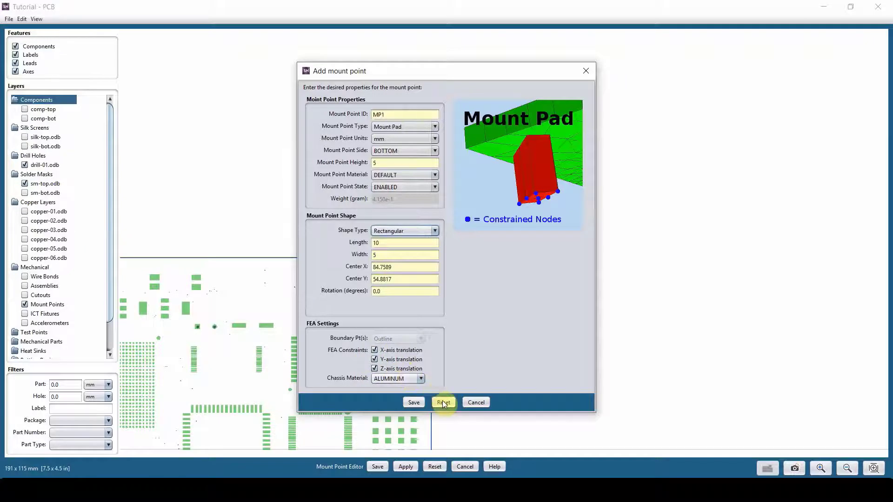
Discard the Mount Pad draft and open the top-right drill hole's mount point properties.
{"action": "left_click", "coordinate": [472, 403]}
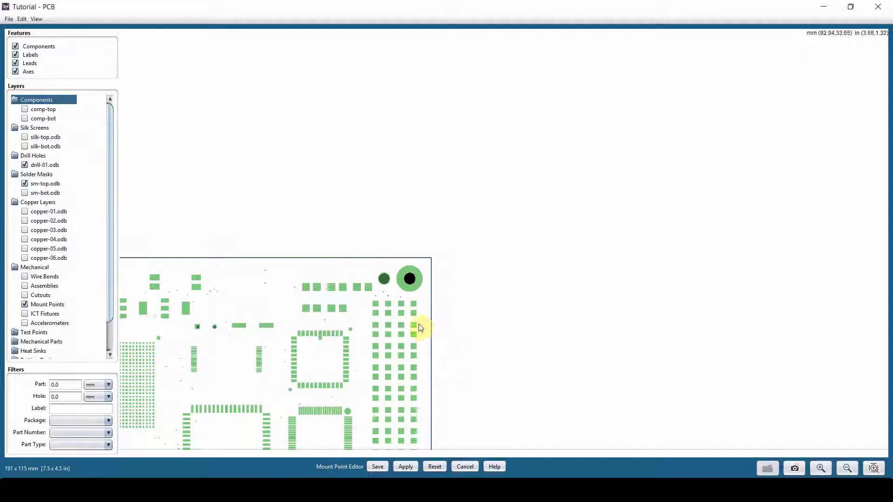
{"action": "right_click", "coordinate": [410, 280]}
{"action": "left_click", "coordinate": [416, 282]}
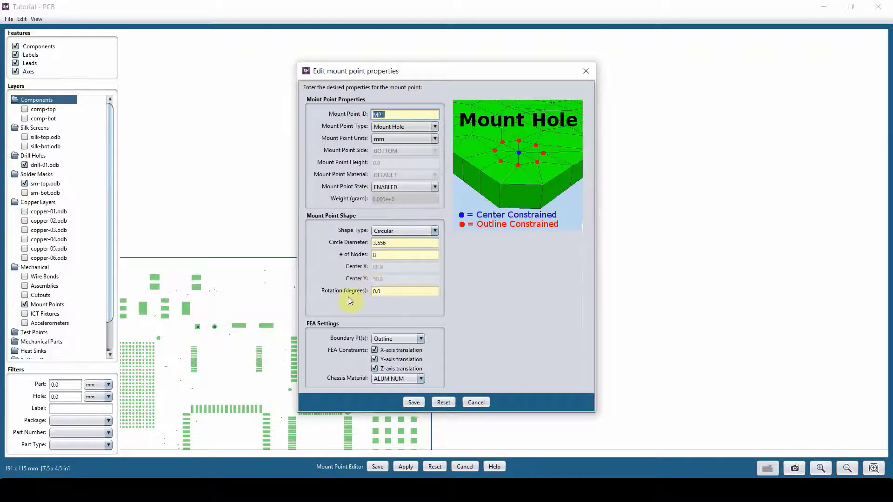
Save MP1 as a Mount Hole, fit the board in view, and apply the mount point edits.
{"action": "left_click", "coordinate": [420, 405]}
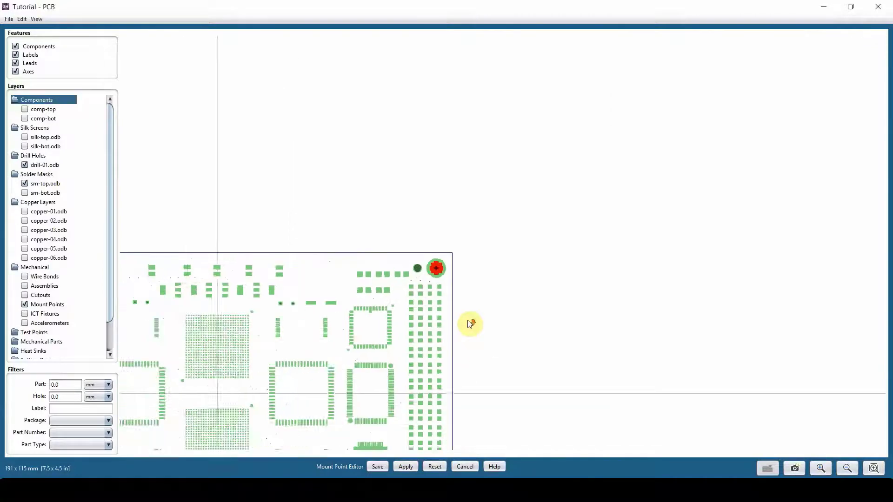
{"action": "scroll", "coordinate": [469, 324], "scroll_direction": "down", "scroll_amount": 2}
{"action": "left_click_drag", "start_coordinate": [421, 317], "coordinate": [554, 188]}
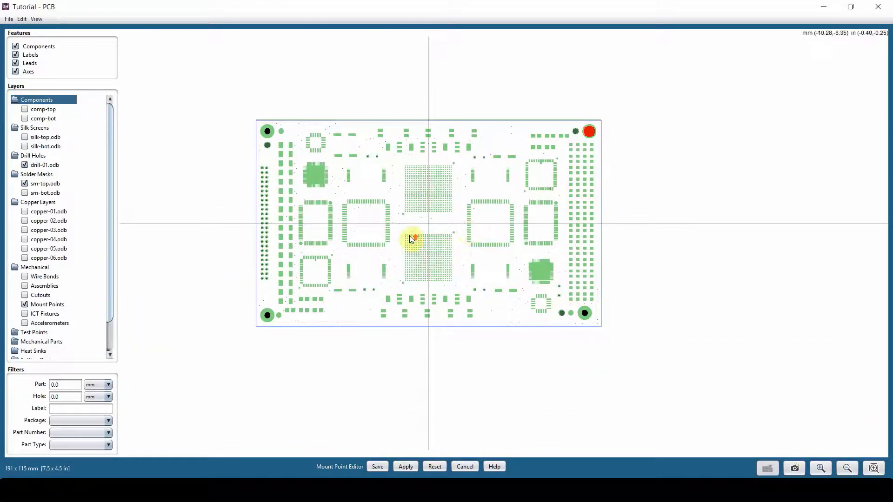
{"action": "scroll", "coordinate": [412, 239], "scroll_direction": "up", "scroll_amount": 1}
{"action": "left_click", "coordinate": [401, 467]}
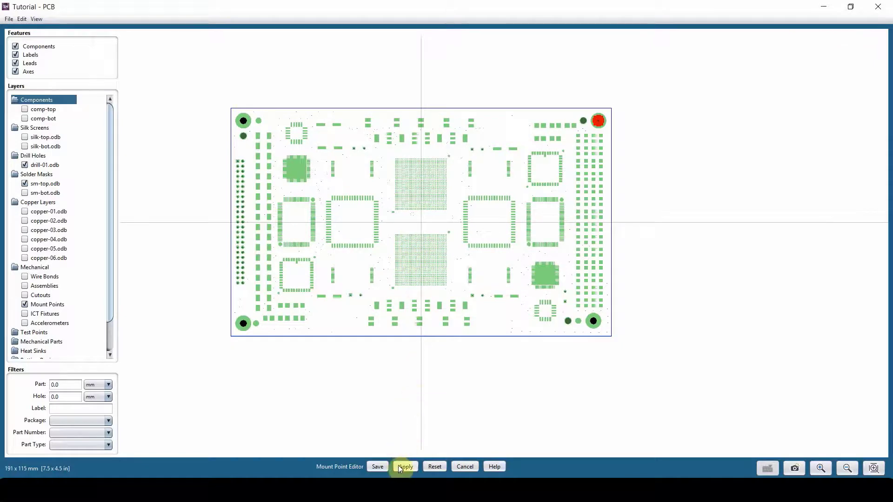
{"action": "left_click", "coordinate": [378, 467]}
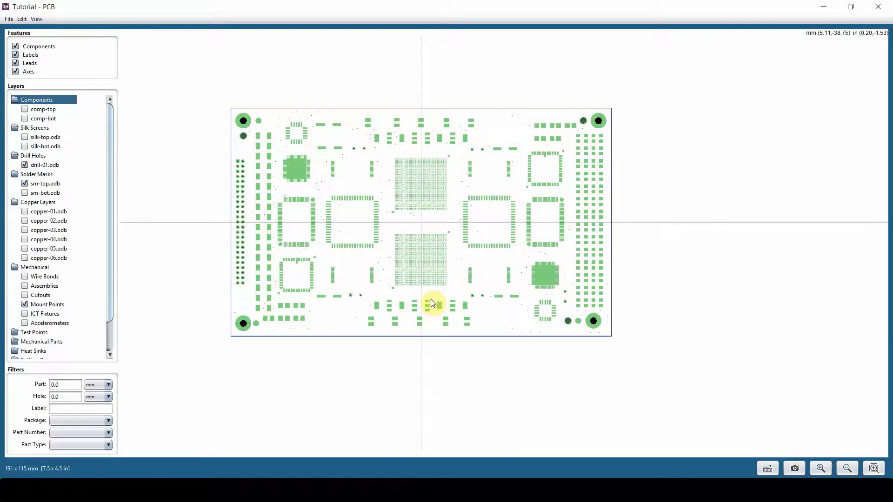